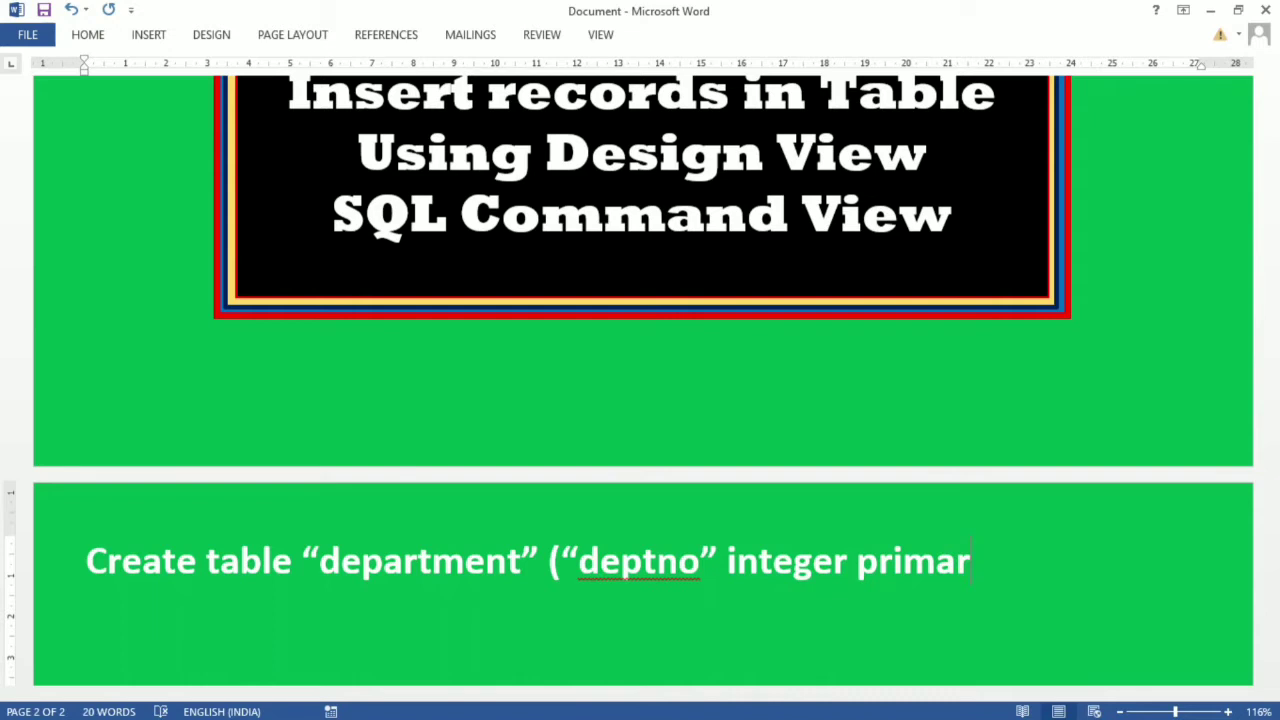
Complete the deptno column as primary key and add a “dname” varchar(20) column to the Create table statement
{"action": "type", "text": "y key"}
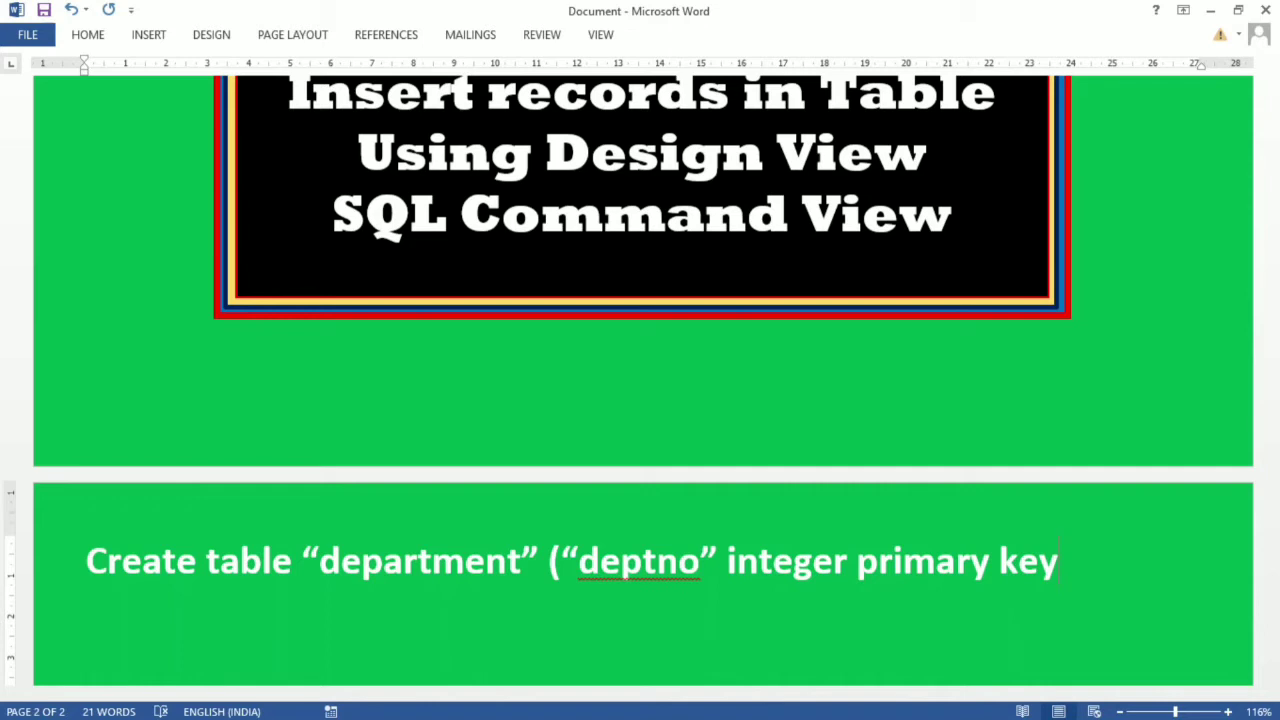
{"action": "type", "text": ", "}
{"action": "type", "text": "“”"}
{"action": "type", "text": "dnam"}
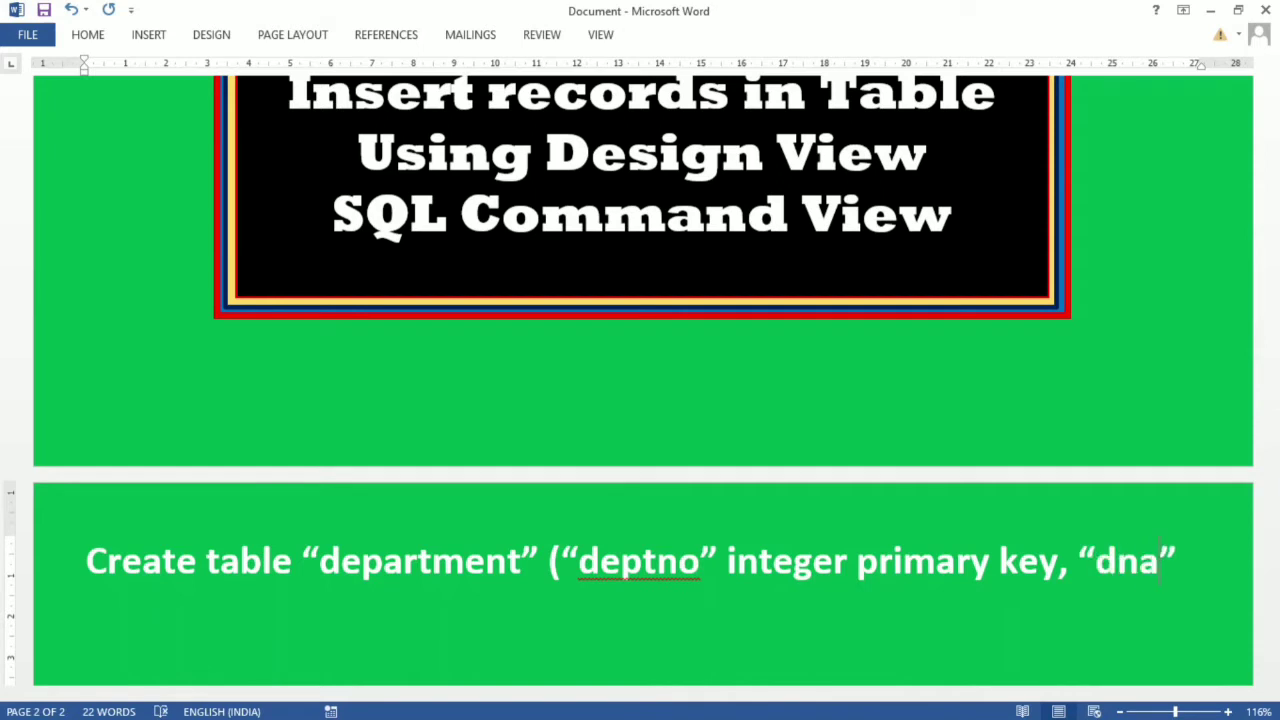
{"action": "type", "text": "e"}
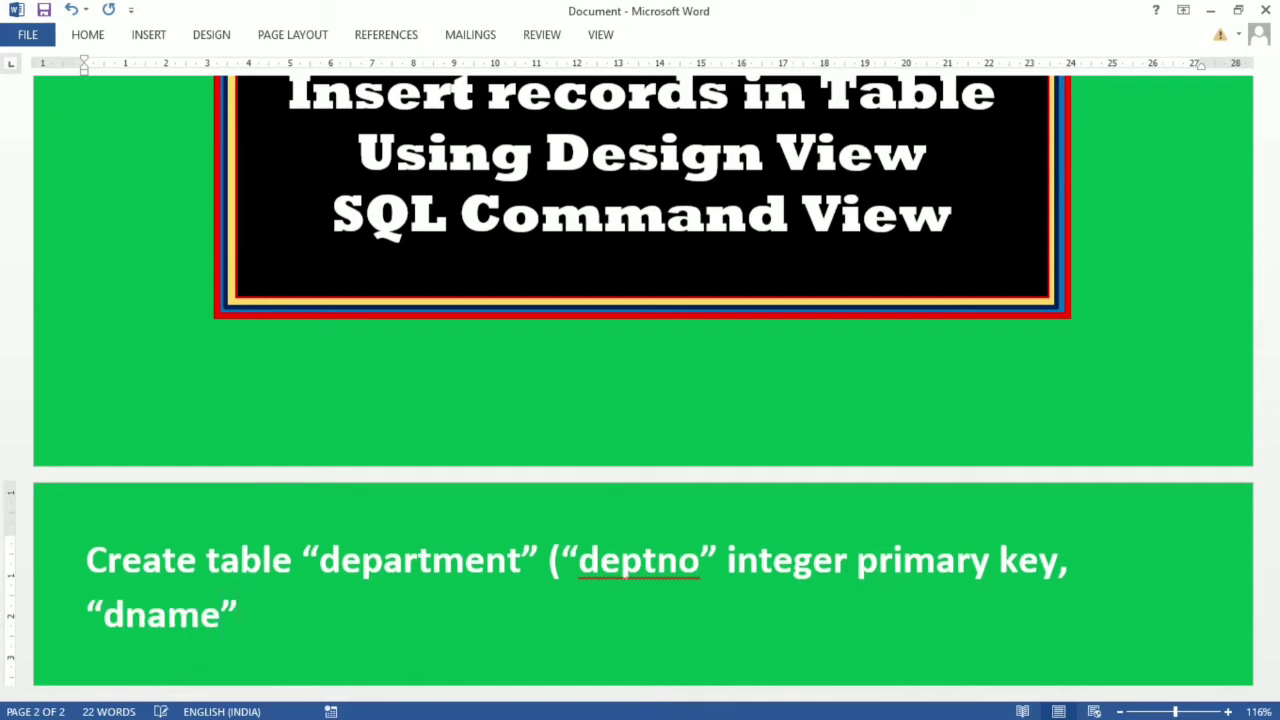
{"action": "type", "text": " varchar"}
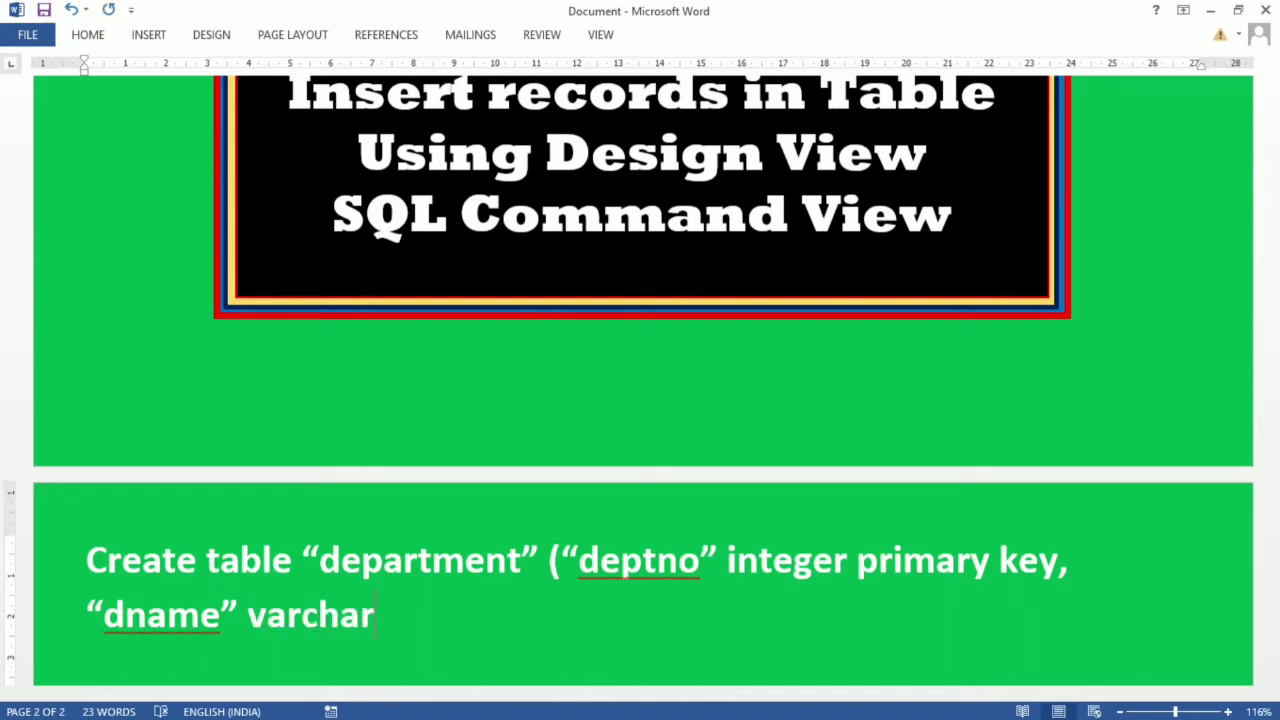
{"action": "type", "text": "(2"}
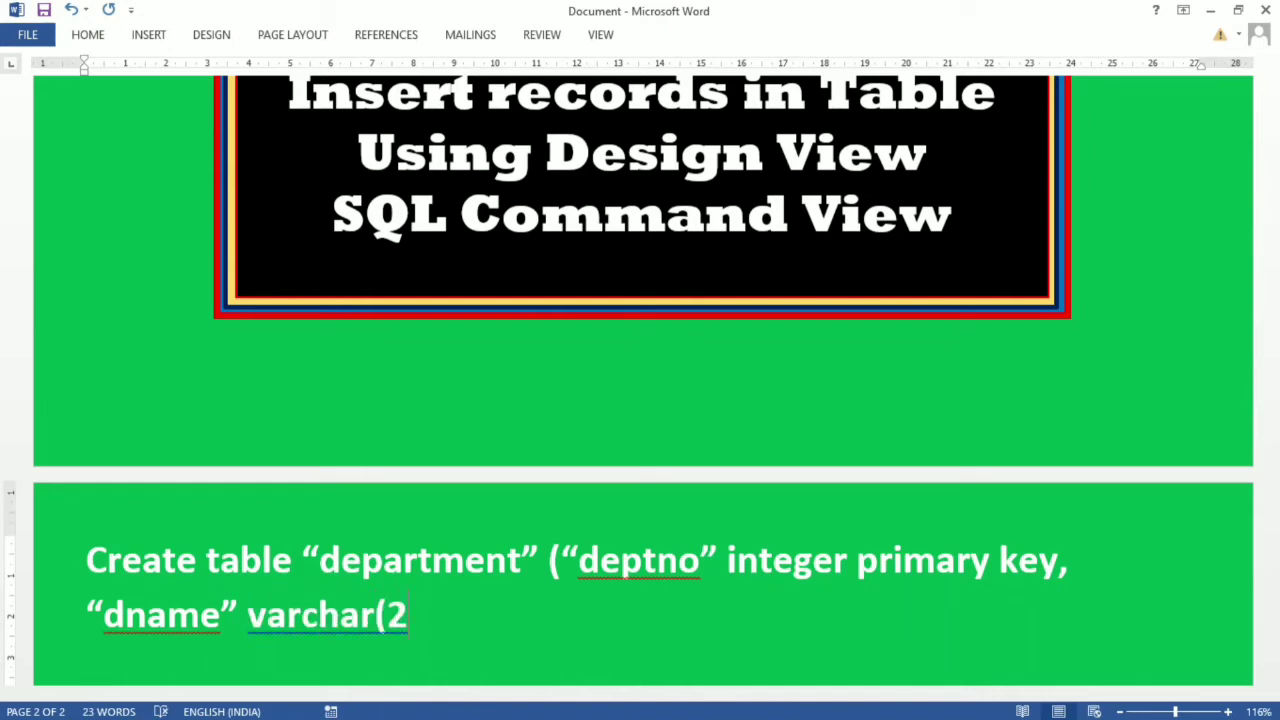
{"action": "type", "text": "0), lo"}
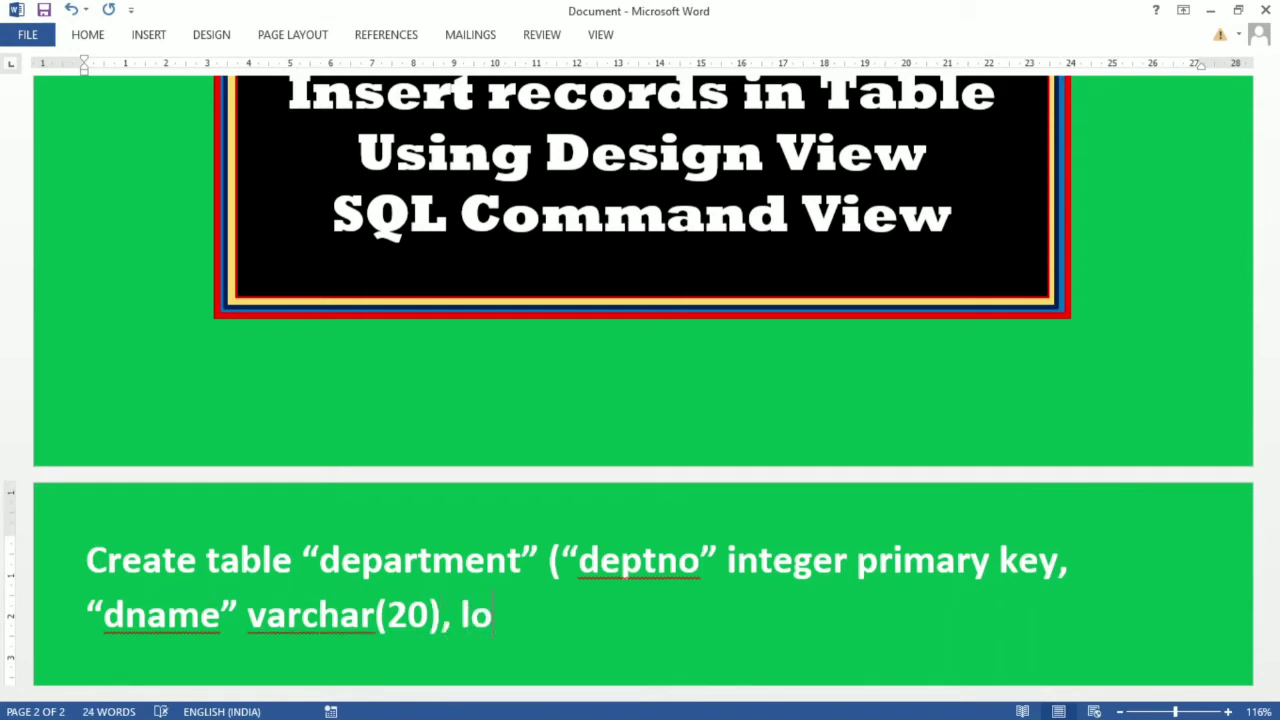
Add a “loc” varchar(20) column with its name in quotes and close the Create table statement with a parenthesis
{"action": "type", "text": "c varchar"}
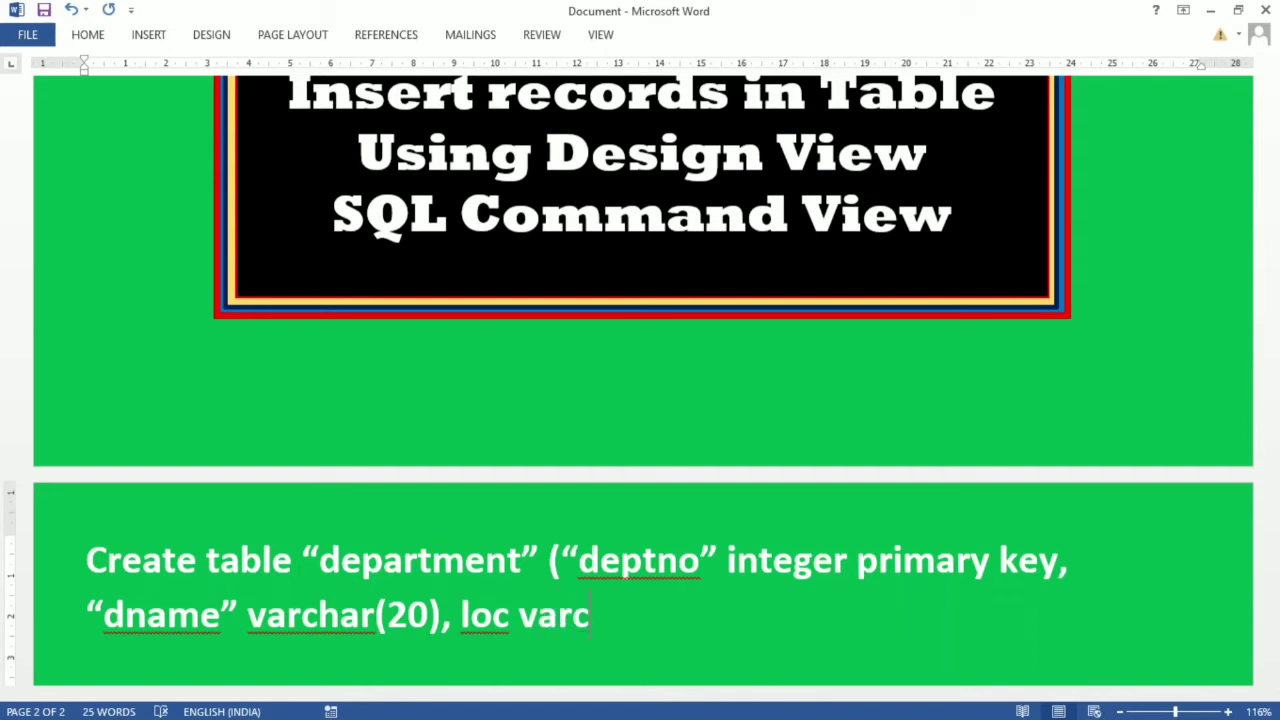
{"action": "type", "text": "()"}
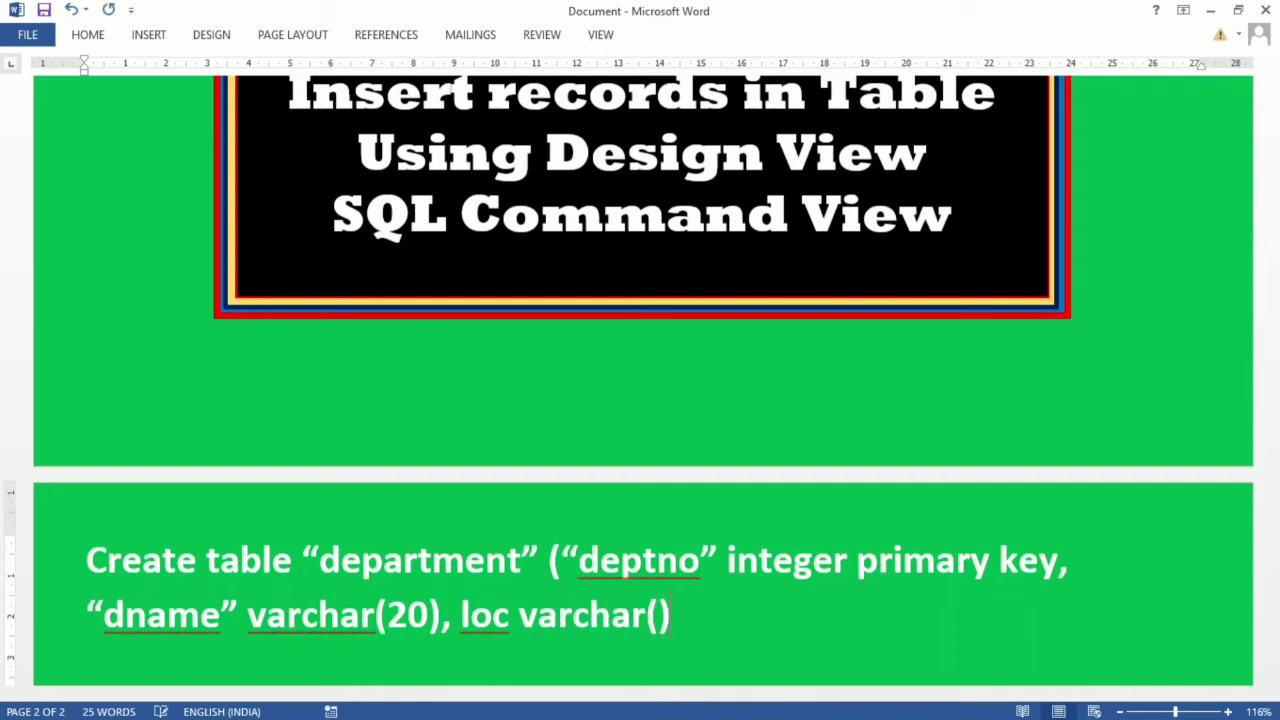
{"action": "type", "text": "20"}
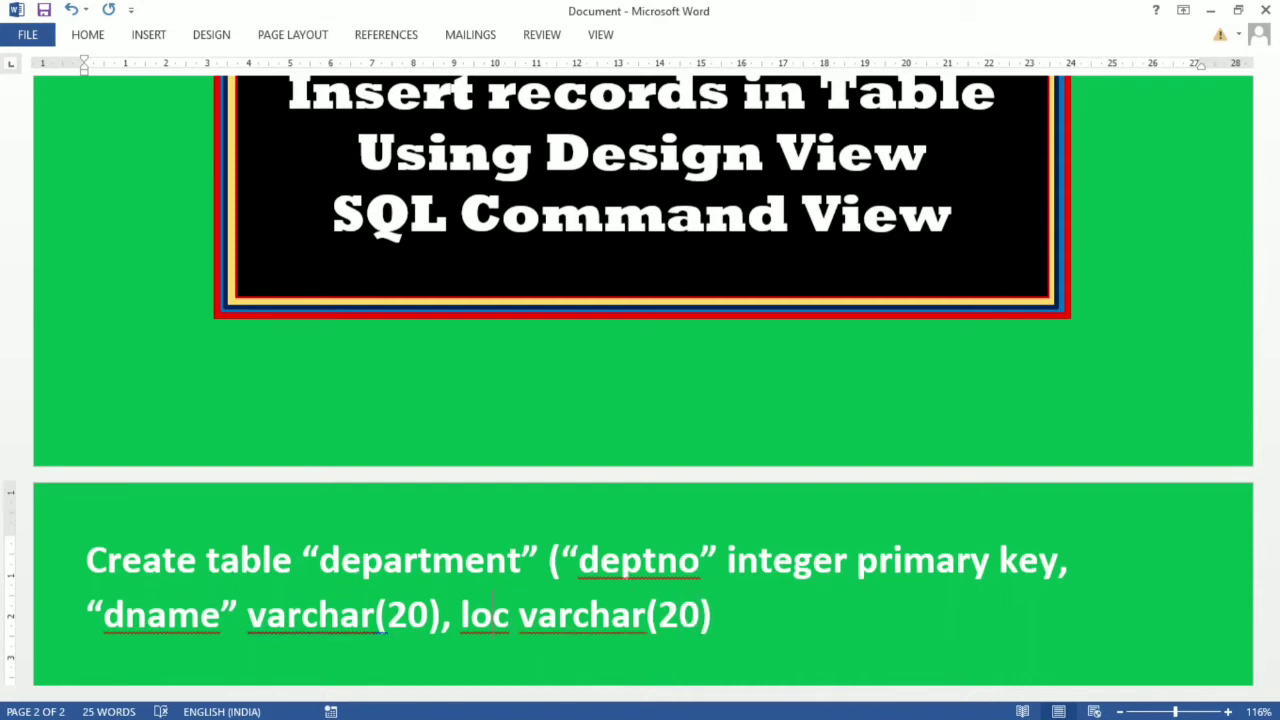
{"action": "type", "text": "\""}
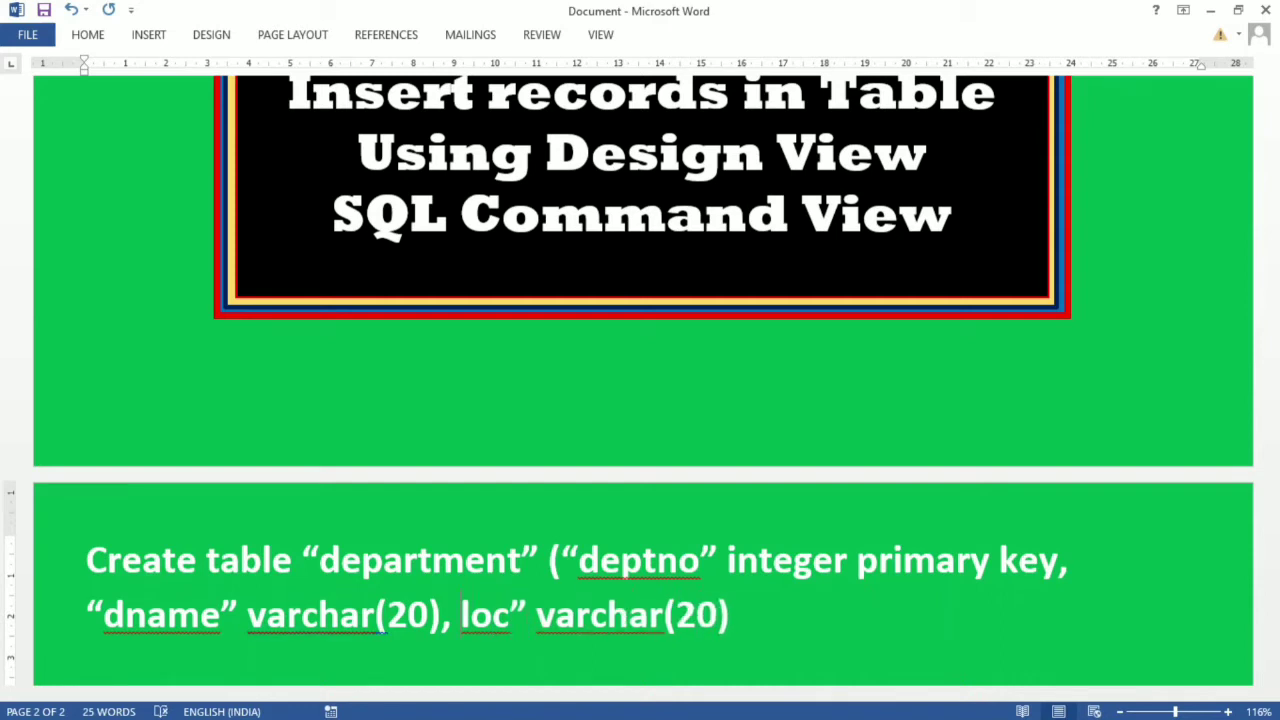
{"action": "type", "text": "\""}
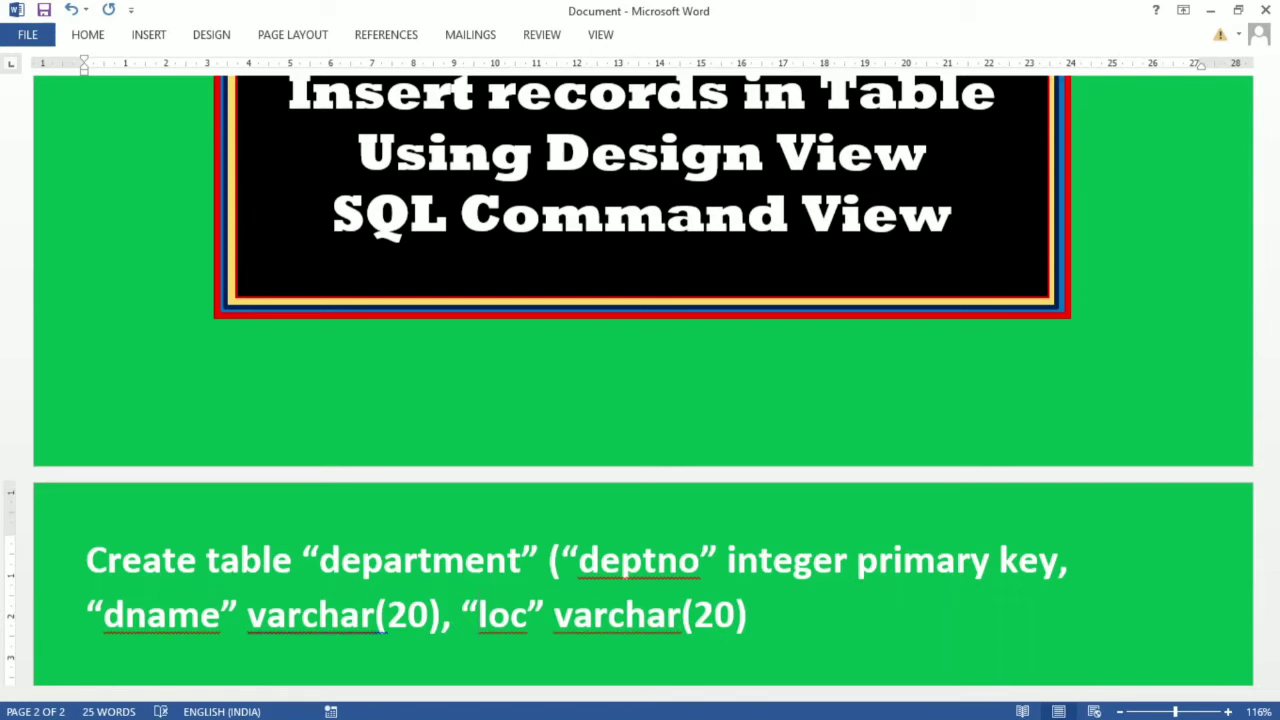
{"action": "type", "text": ")"}
Review the Create table statement part by part: table name, primary key column, and the dname and loc definitions
{"action": "left_click_drag", "start_coordinate": [90, 560], "coordinate": [786, 608]}
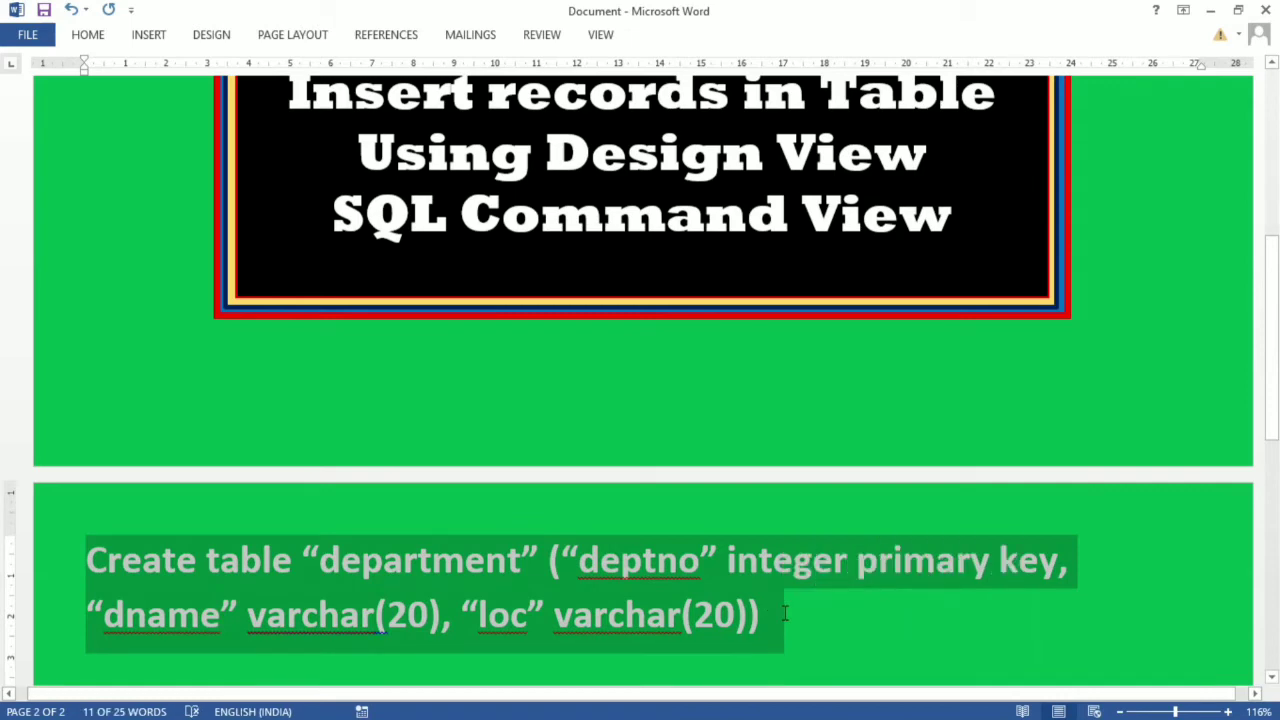
{"action": "scroll", "coordinate": [800, 591], "scroll_direction": "down", "scroll_amount": 2}
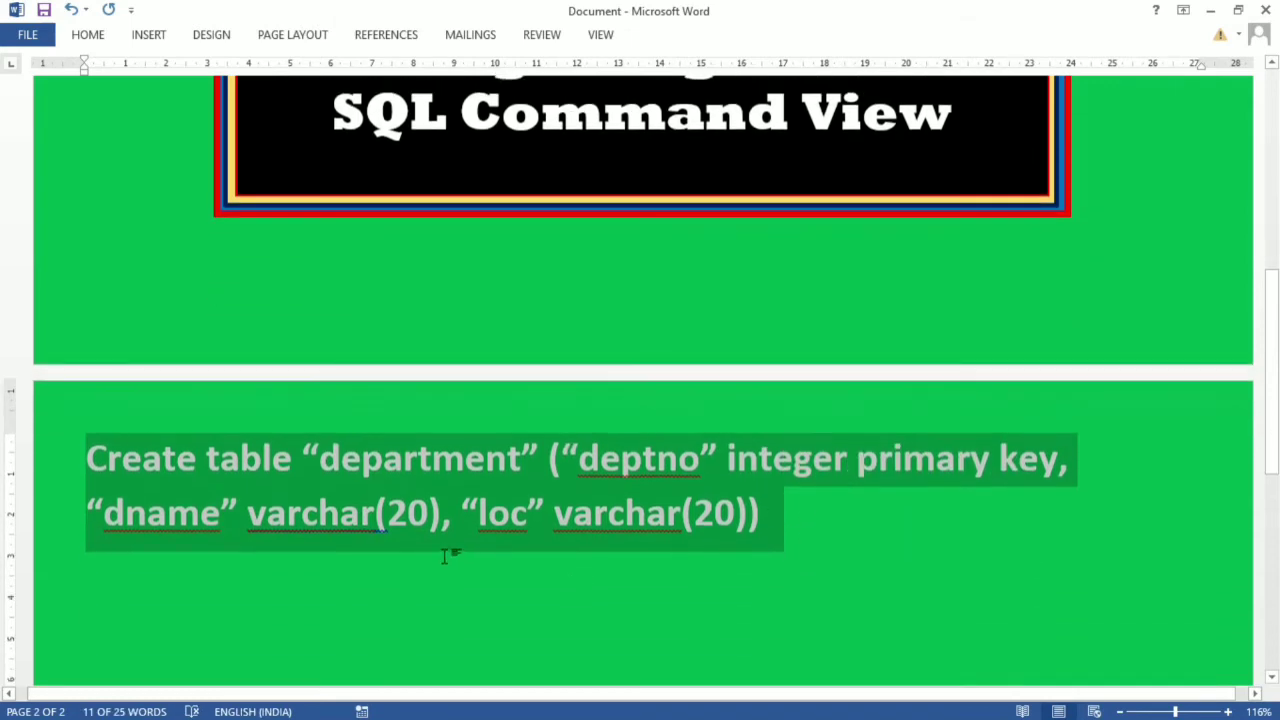
{"action": "left_click", "coordinate": [390, 503]}
{"action": "double_click", "coordinate": [348, 455]}
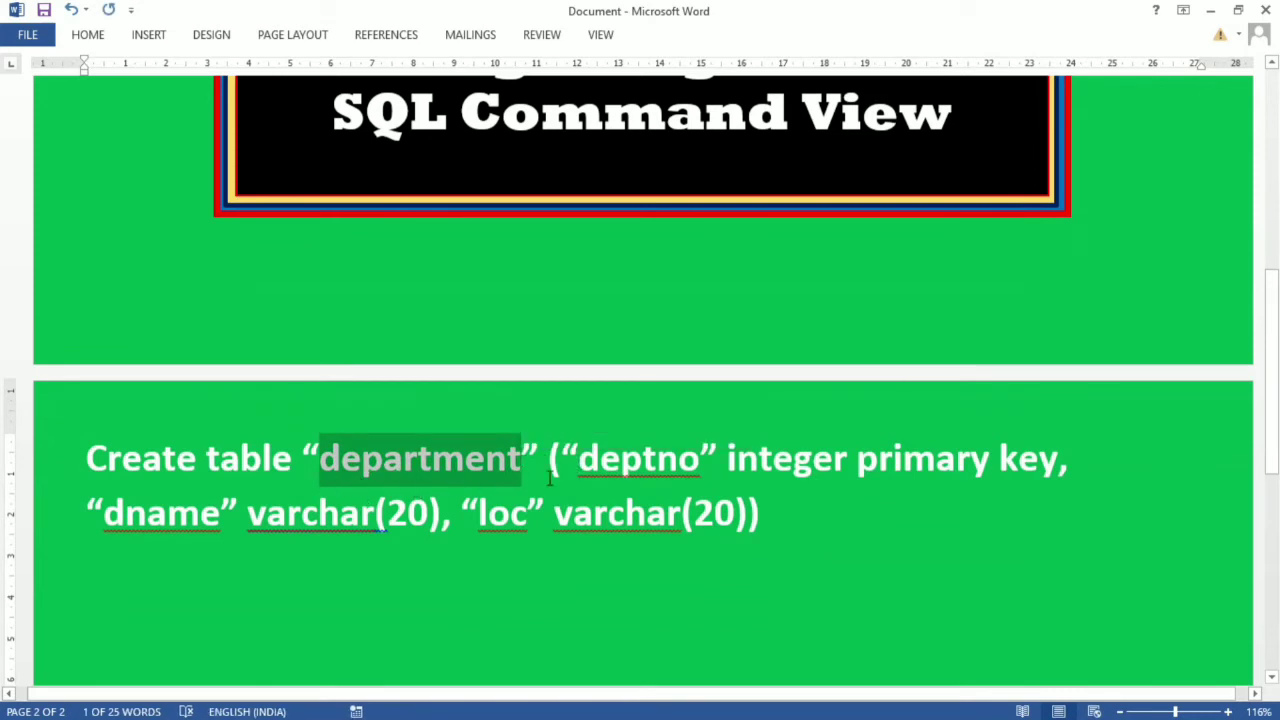
{"action": "left_click_drag", "start_coordinate": [580, 458], "coordinate": [1056, 462]}
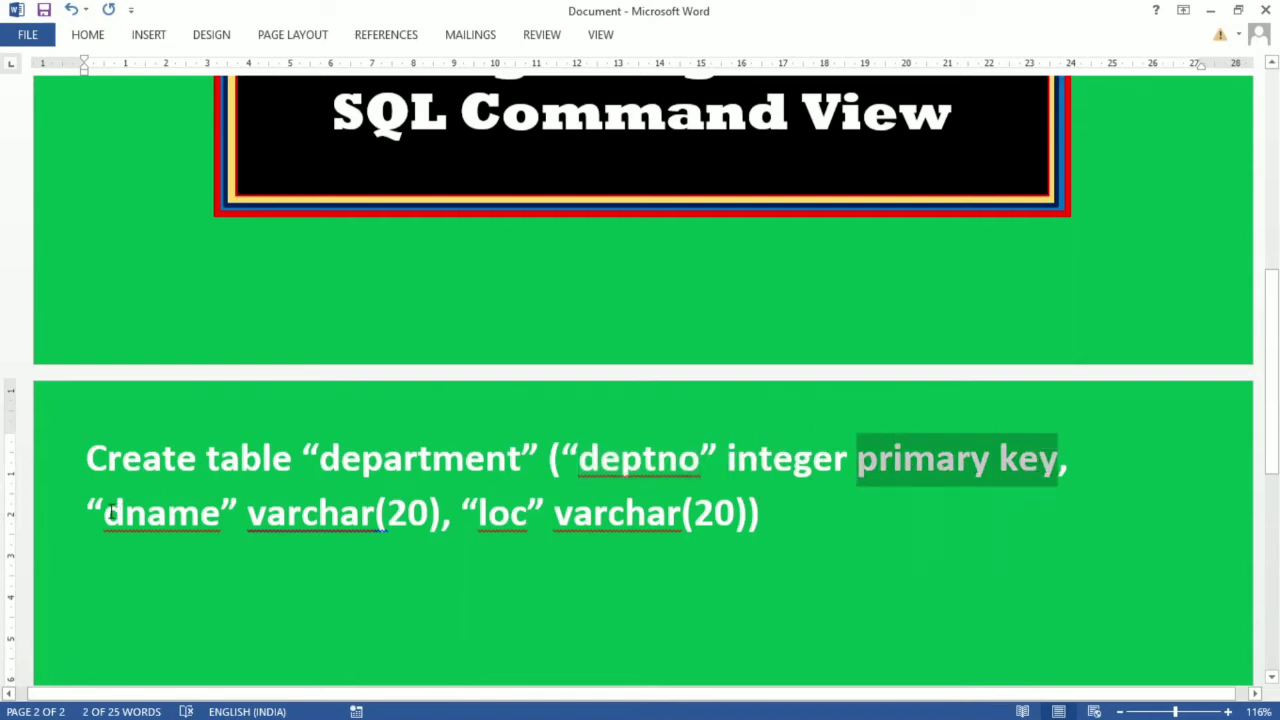
{"action": "left_click_drag", "start_coordinate": [106, 512], "coordinate": [714, 522]}
{"action": "left_click", "coordinate": [481, 512]}
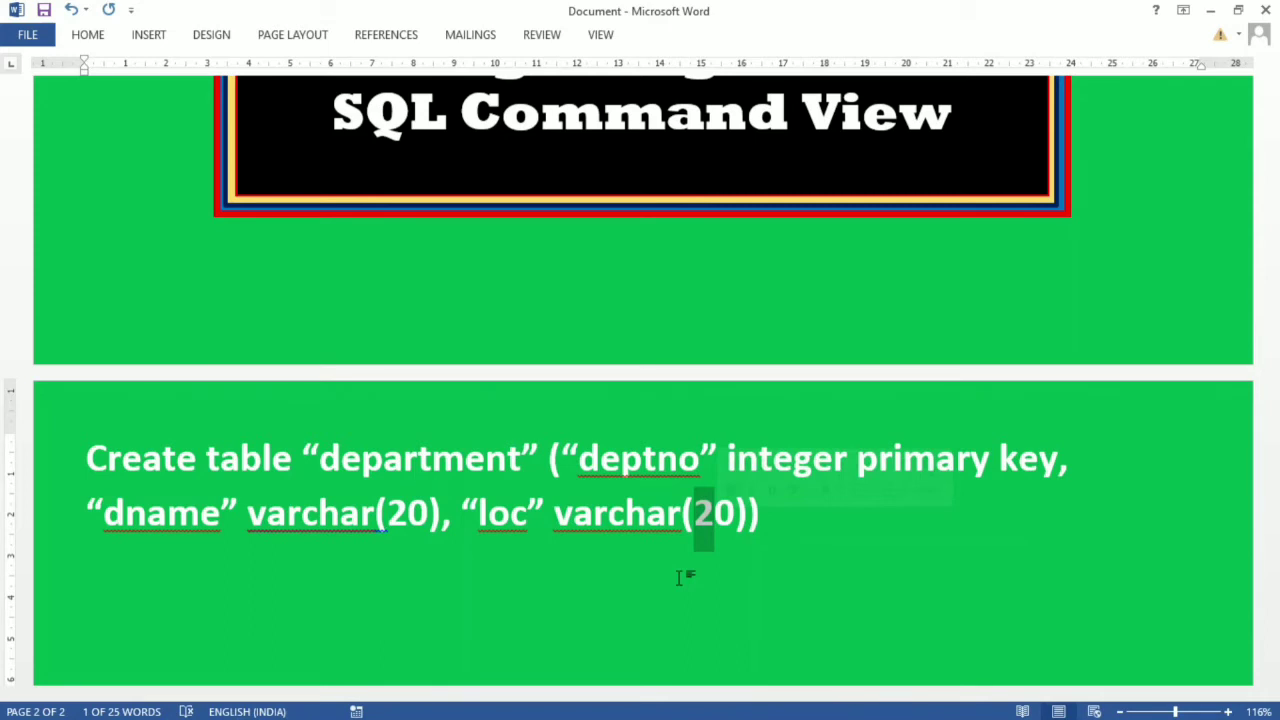
{"action": "left_click", "coordinate": [810, 541]}
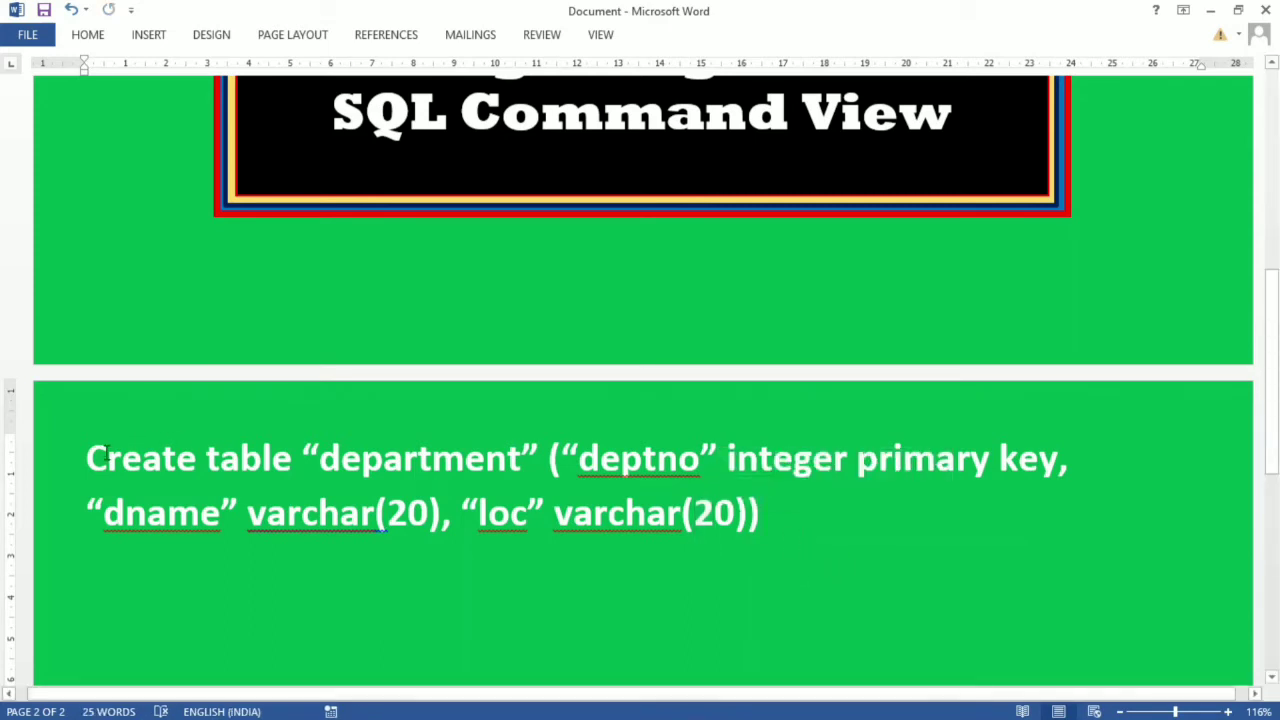
{"action": "left_click_drag", "start_coordinate": [87, 457], "coordinate": [806, 537]}
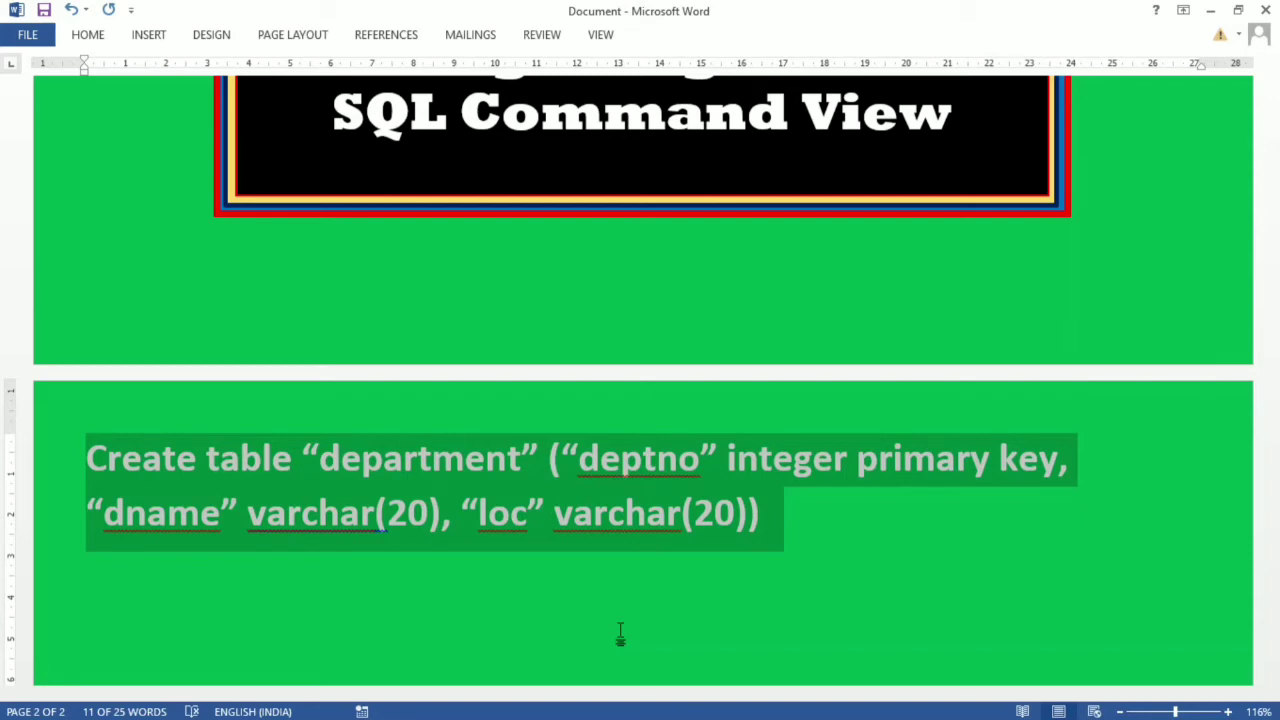
{"action": "left_click", "coordinate": [798, 563]}
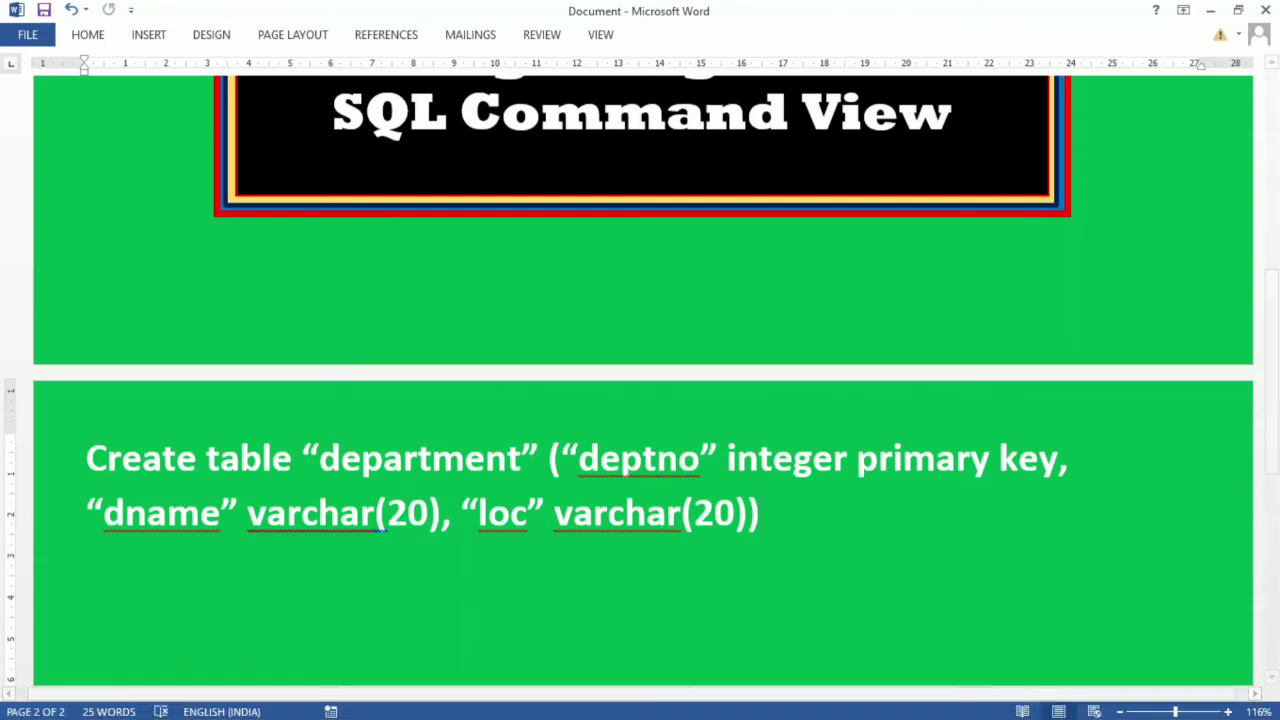
Switch to OpenOffice Base by launching it from the OpenOffice 4.1.7 programs
{"action": "left_click", "coordinate": [16, 709]}
{"action": "scroll", "coordinate": [141, 543], "scroll_direction": "down", "scroll_amount": 1}
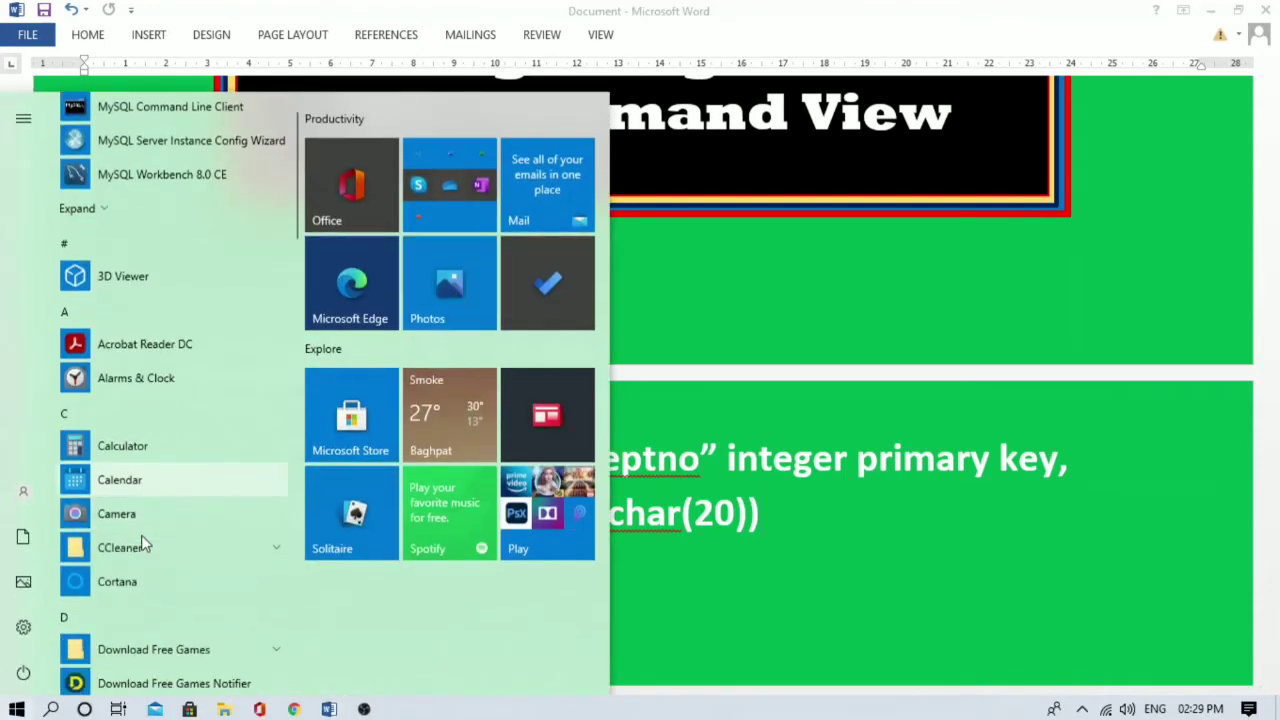
{"action": "scroll", "coordinate": [141, 543], "scroll_direction": "down", "scroll_amount": 8}
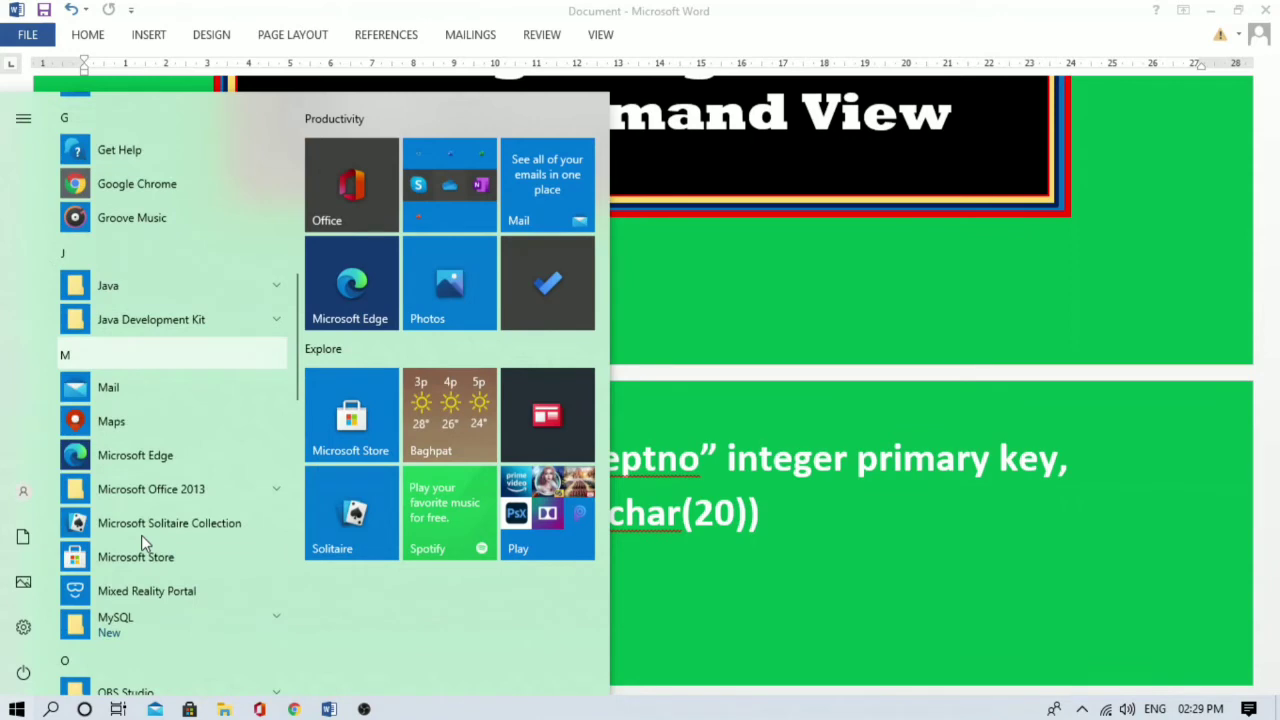
{"action": "scroll", "coordinate": [141, 541], "scroll_direction": "down", "scroll_amount": 3}
{"action": "left_click", "coordinate": [146, 558]}
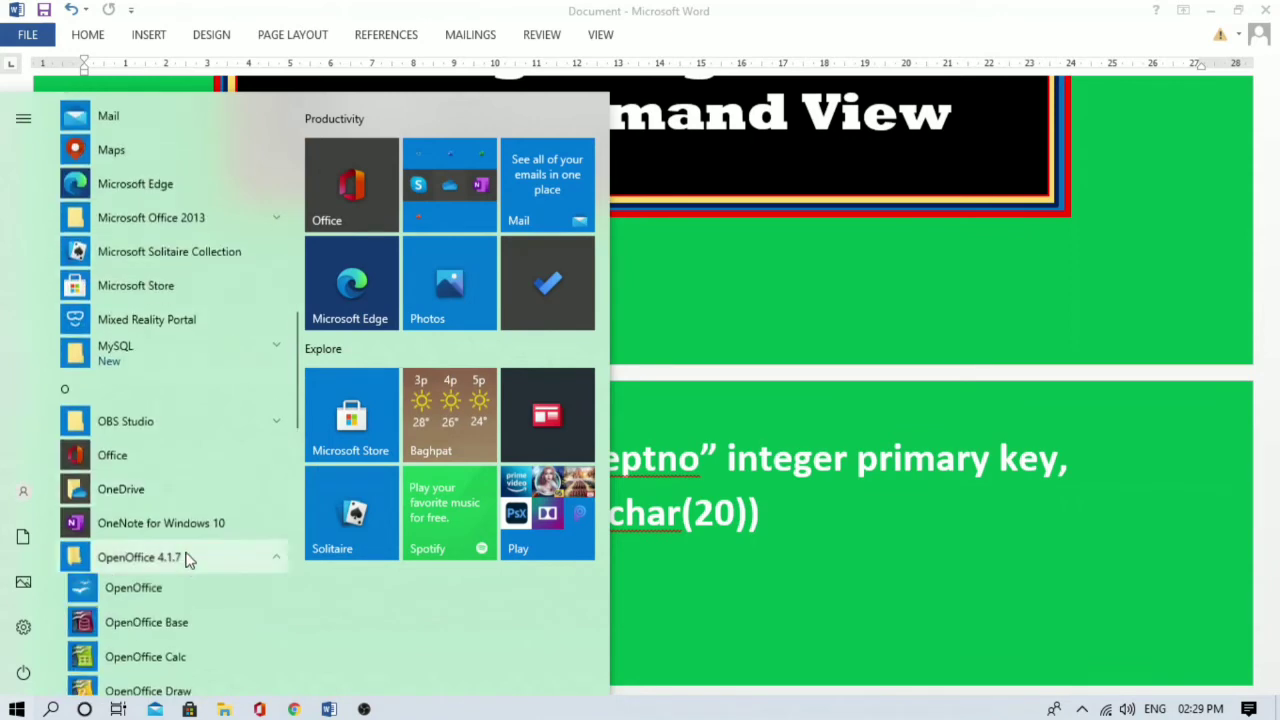
{"action": "left_click", "coordinate": [157, 624]}
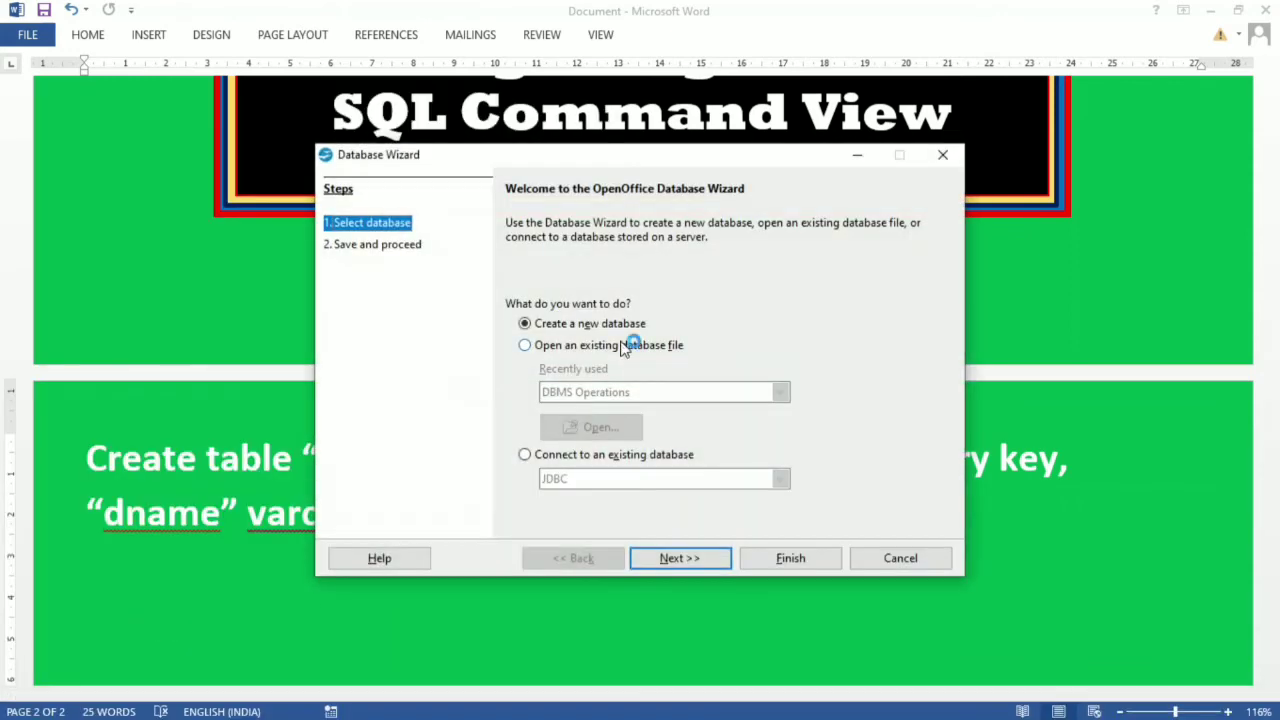
Create a new registered database, open for editing, and save it in Documents as DB Operations
{"action": "left_click", "coordinate": [680, 558]}
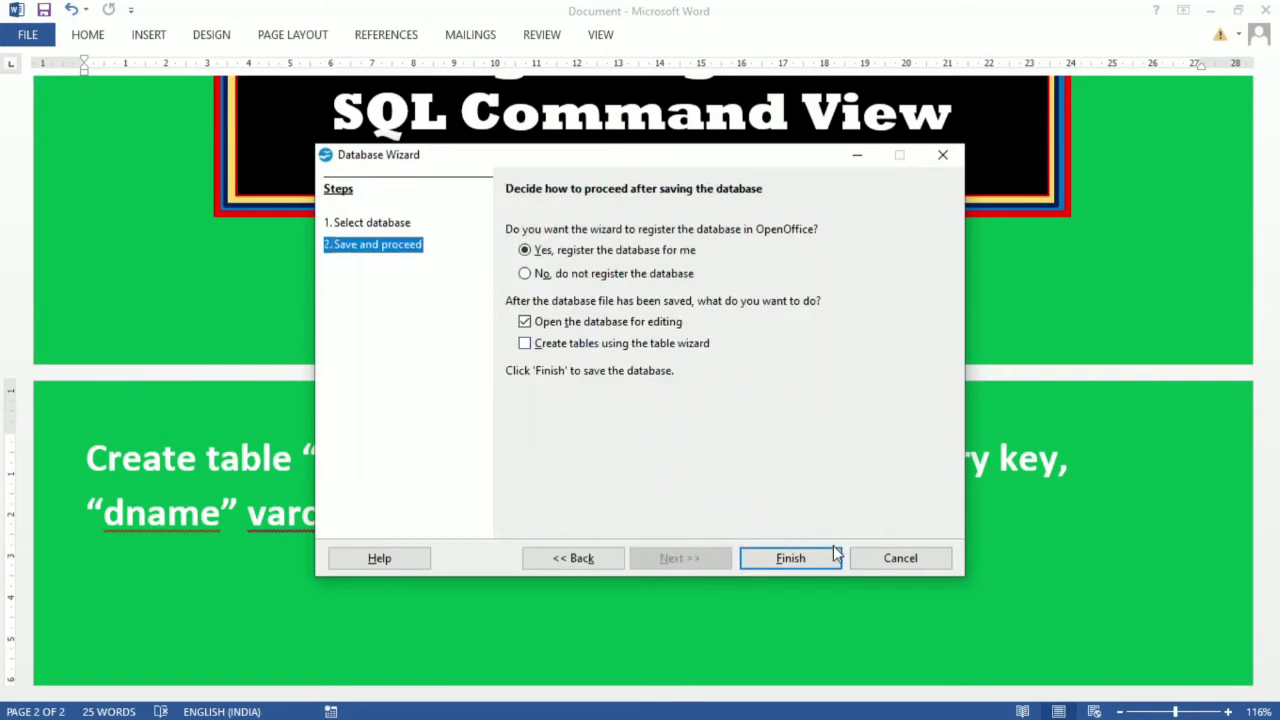
{"action": "left_click", "coordinate": [802, 560]}
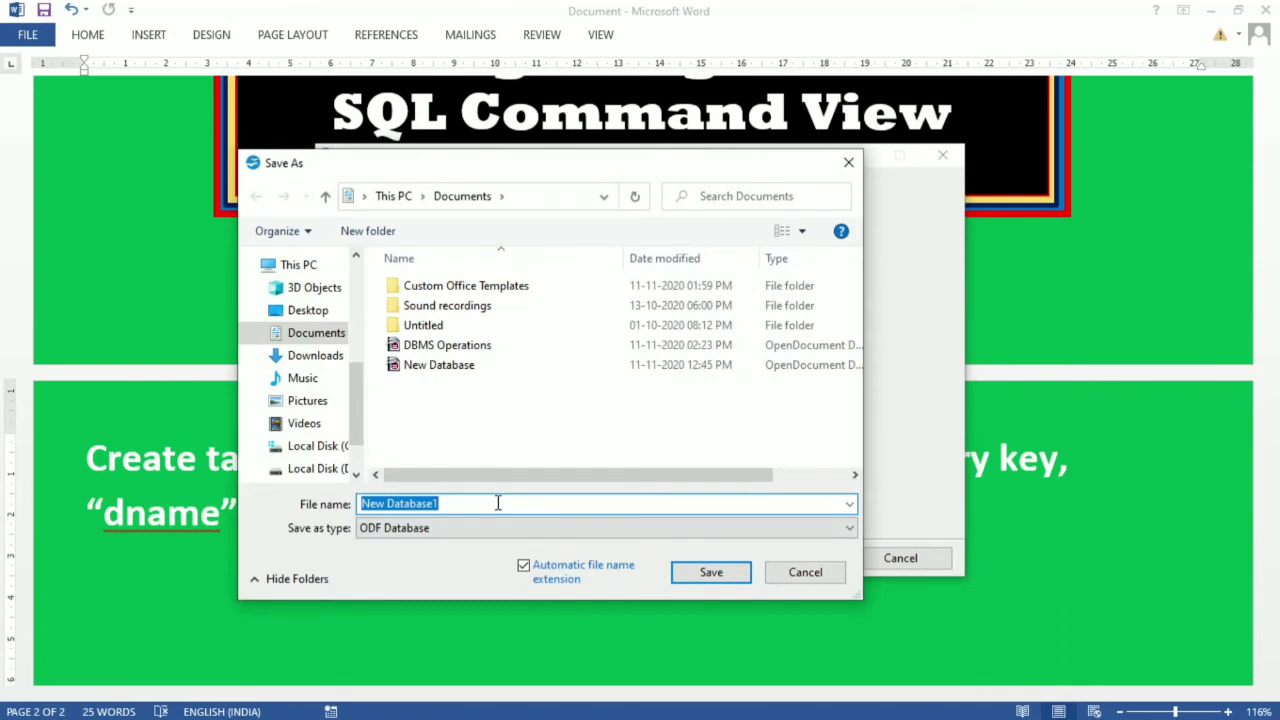
{"action": "type", "text": "DB"}
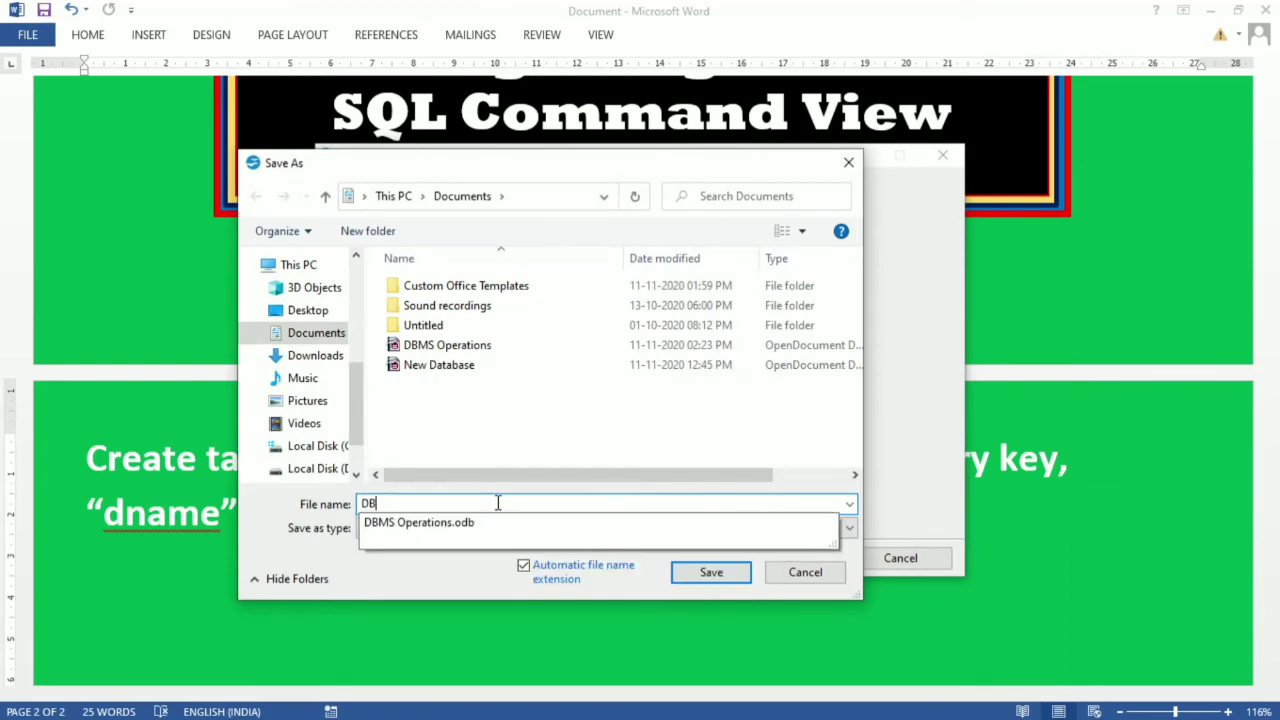
{"action": "type", "text": " O"}
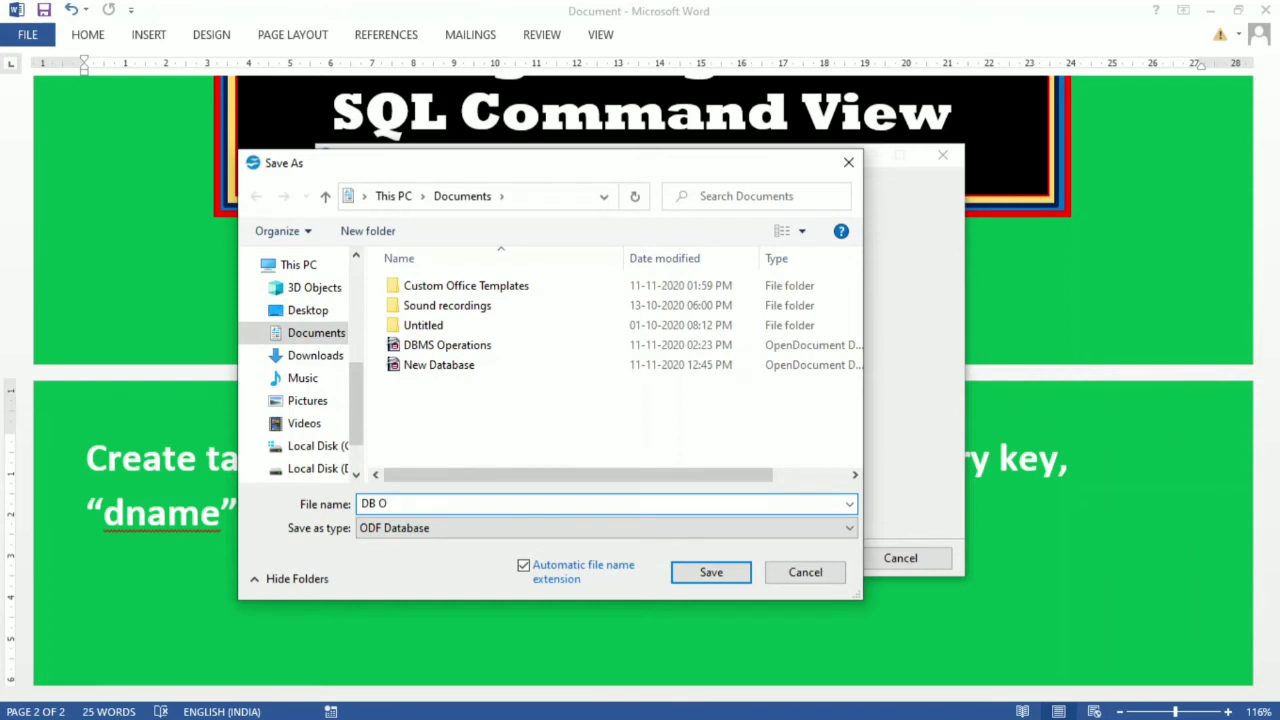
{"action": "type", "text": "Pperations"}
{"action": "left_click", "coordinate": [715, 573]}
{"action": "left_click", "coordinate": [804, 560]}
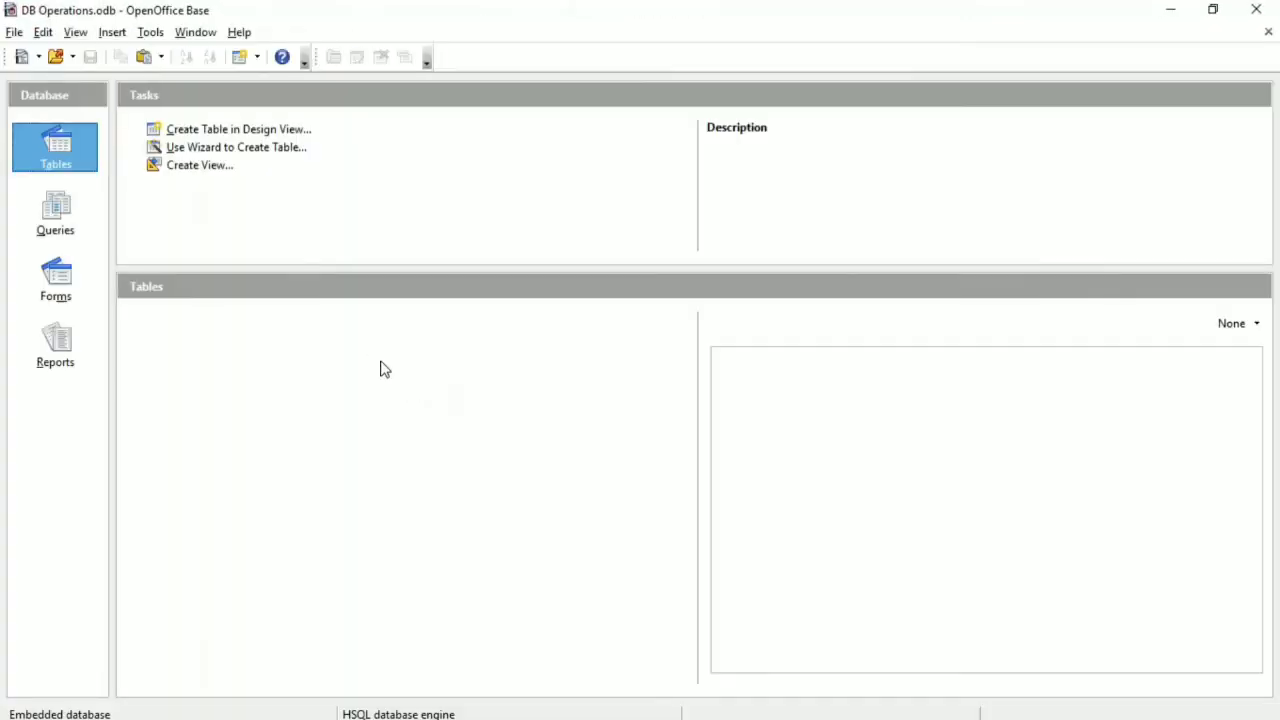
Copy the whole Create table statement from the Word document into the command box of Base's Execute SQL Statement dialog
{"action": "left_click", "coordinate": [150, 32]}
{"action": "left_click", "coordinate": [176, 111]}
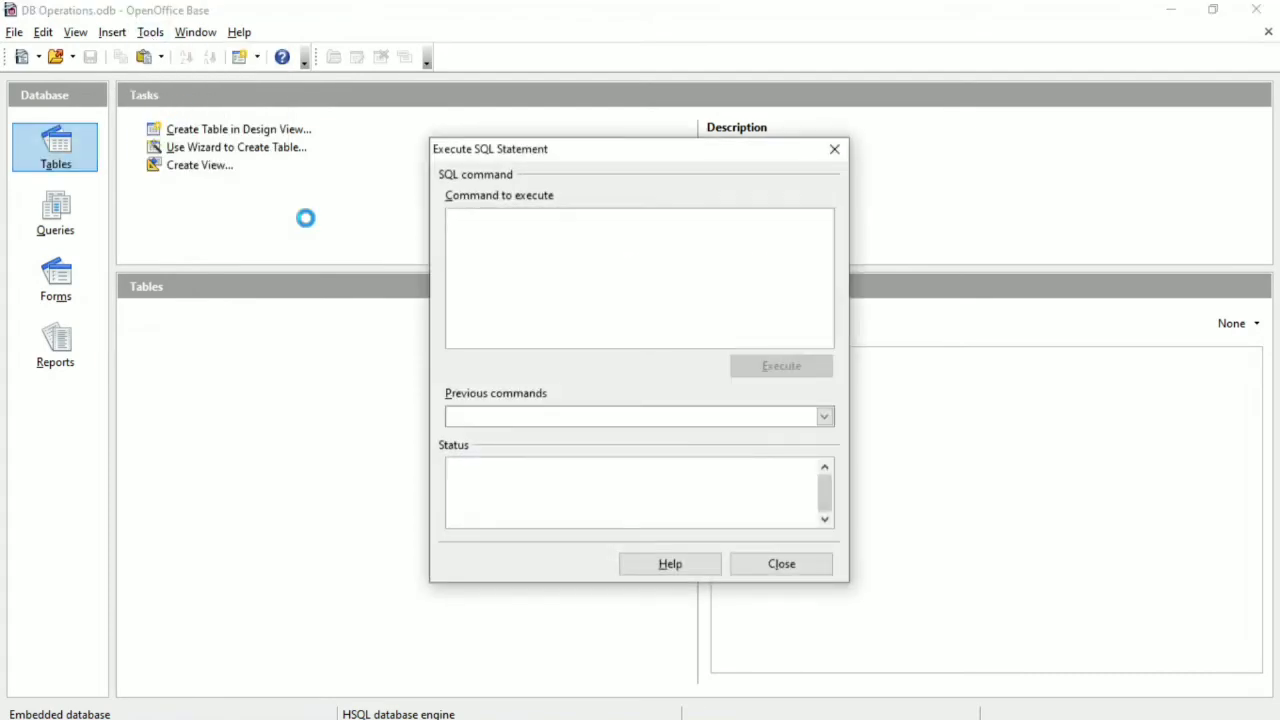
{"action": "key", "text": "alt+Tab"}
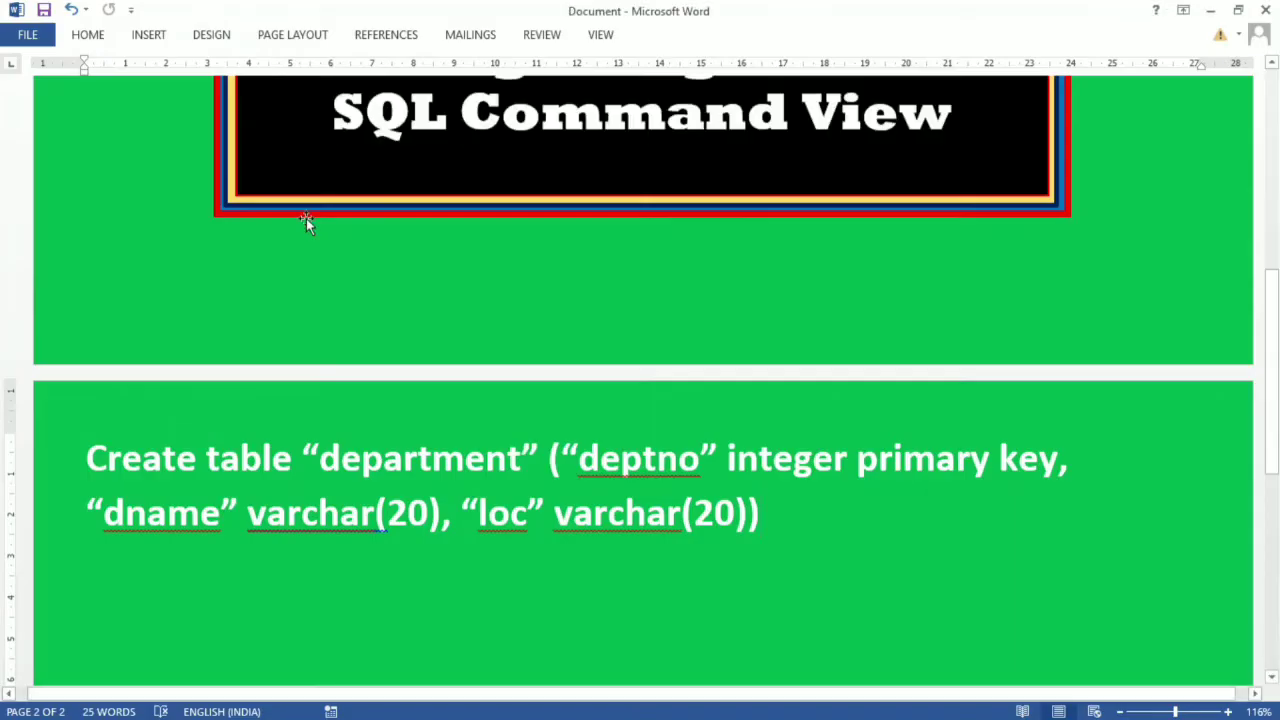
{"action": "left_click_drag", "start_coordinate": [88, 458], "coordinate": [821, 552]}
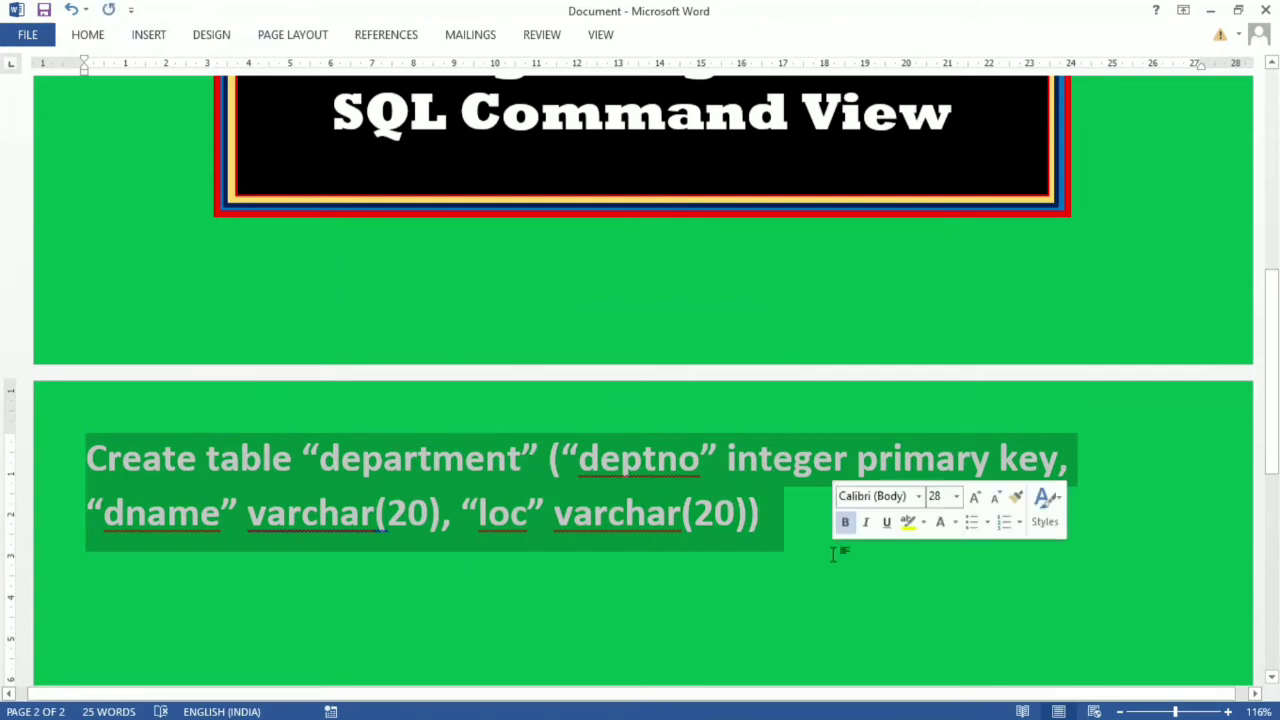
{"action": "key", "text": "ctrl+c"}
{"action": "key", "text": "alt+Tab"}
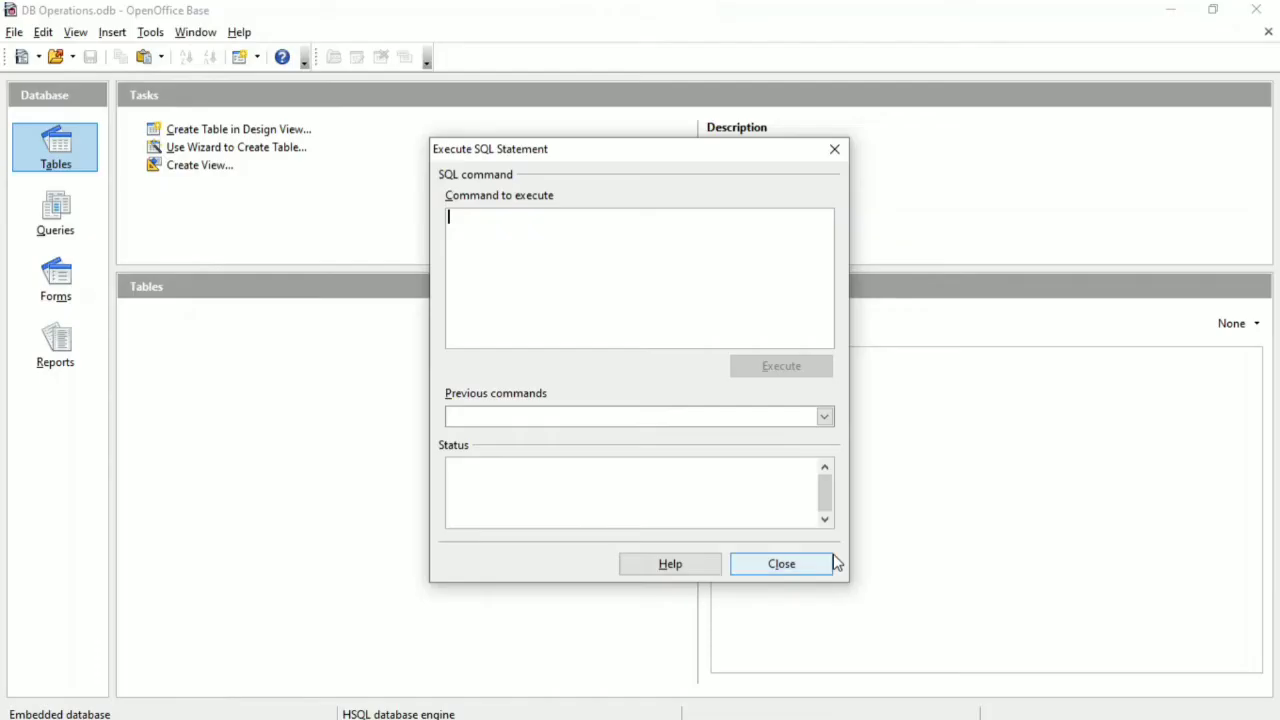
{"action": "key", "text": "ctrl+v"}
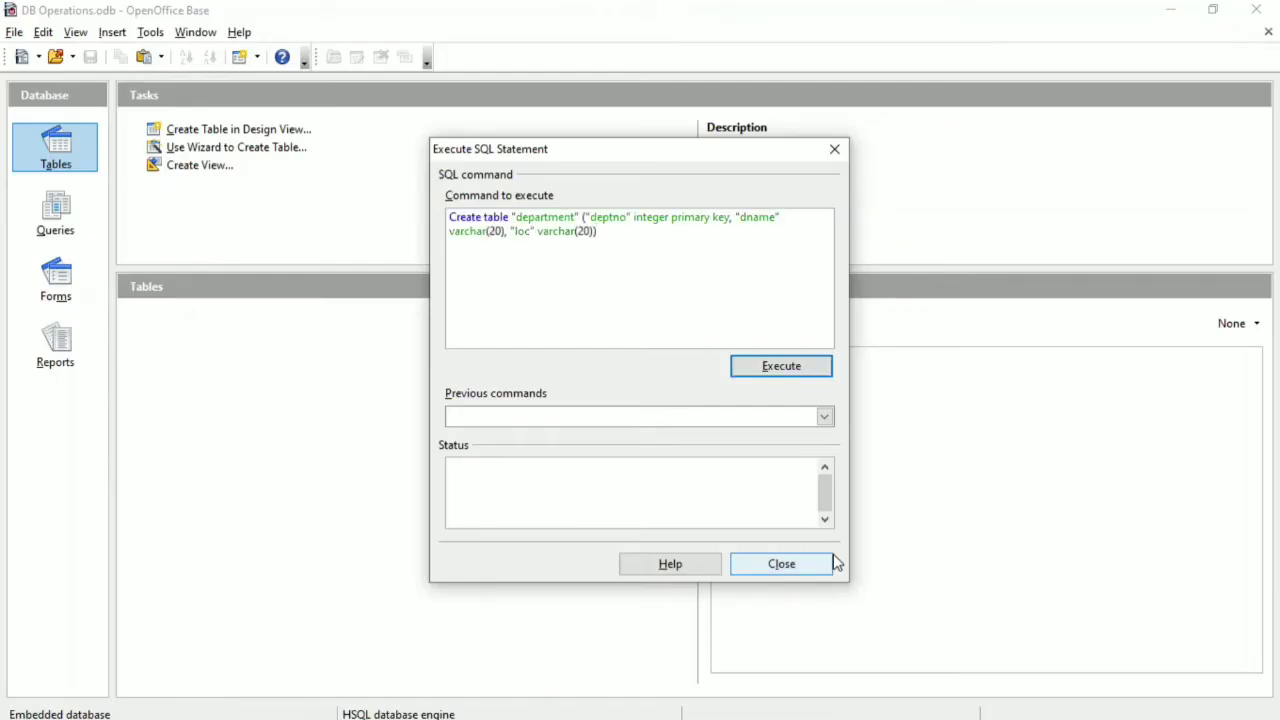
Replace the curly quotes around the table name department in the SQL command with straight double quotes
{"action": "left_click", "coordinate": [516, 217]}
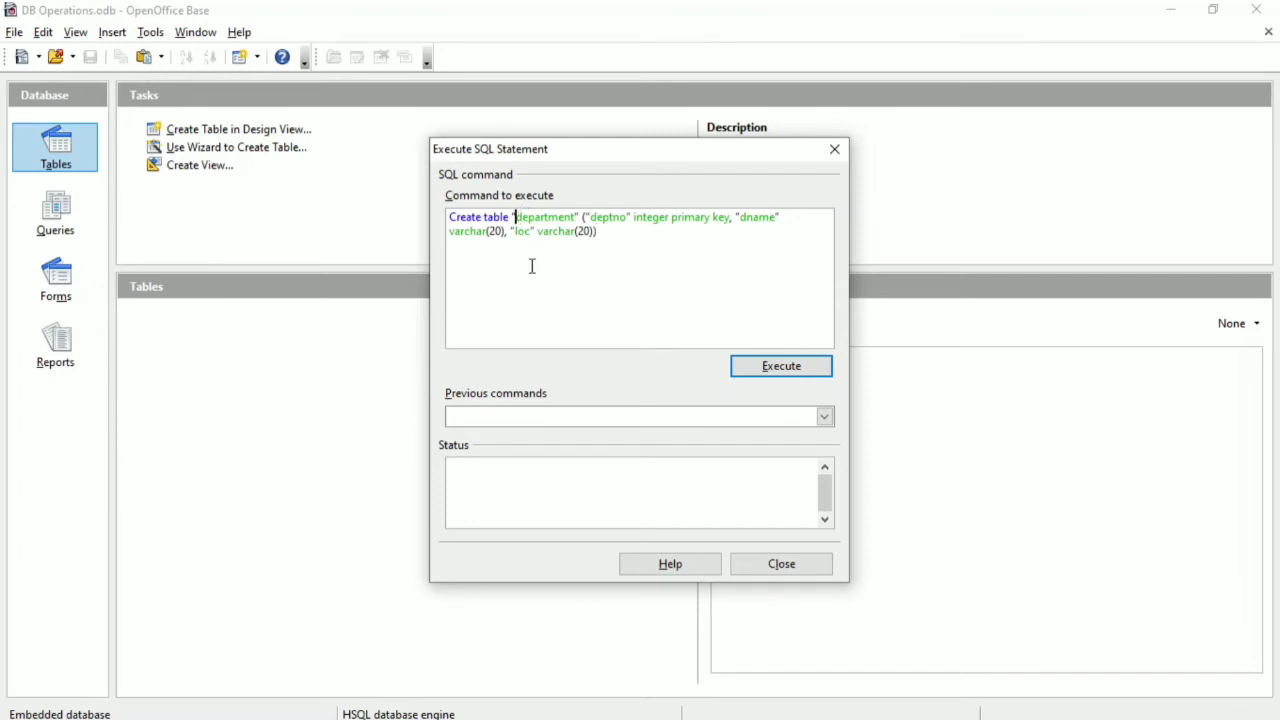
{"action": "key", "text": "BackSpace"}
{"action": "type", "text": "\""}
{"action": "key", "text": "Right"}
{"action": "key", "text": "Right"}
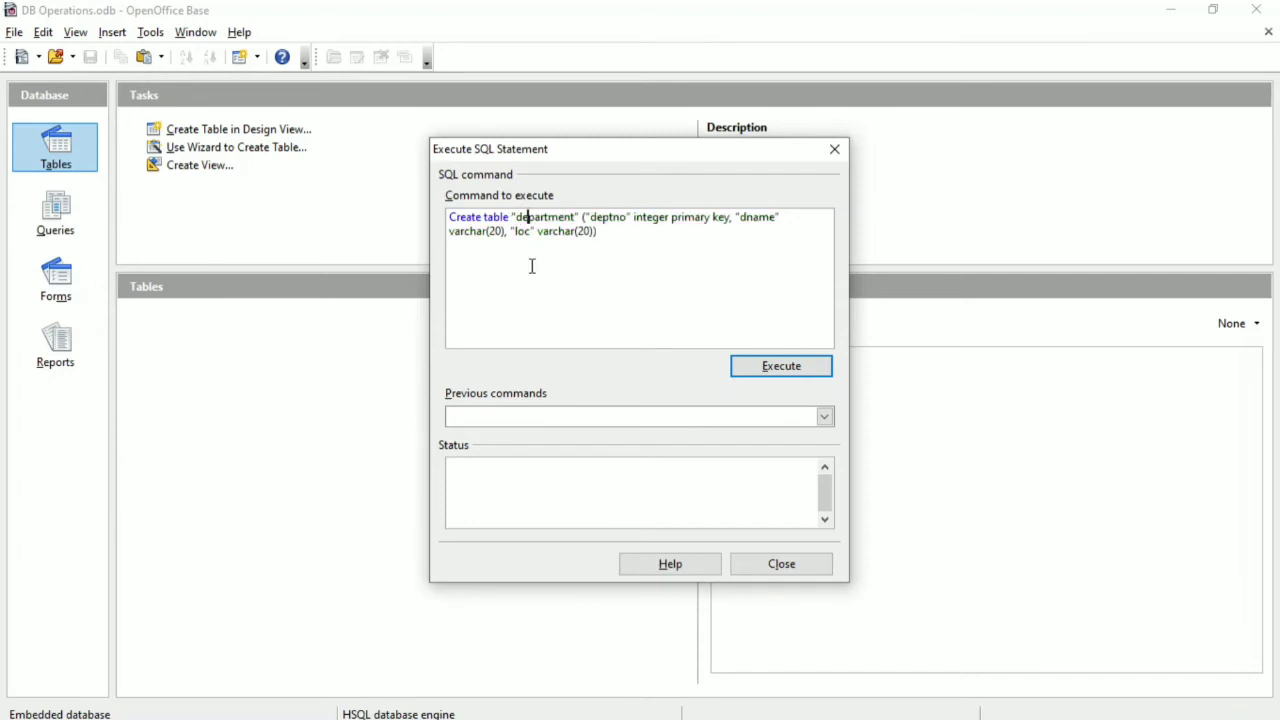
{"action": "key", "text": "Right"}
{"action": "key", "text": "Right"}
{"action": "key", "text": "Right"}
{"action": "key", "text": "Right"}
{"action": "key", "text": "Right"}
{"action": "key", "text": "Right"}
{"action": "key", "text": "Right"}
{"action": "key", "text": "Right"}
{"action": "key", "text": "BackSpace"}
{"action": "type", "text": "\""}
{"action": "key", "text": "Right"}
{"action": "key", "text": "Right"}
{"action": "key", "text": "Right"}
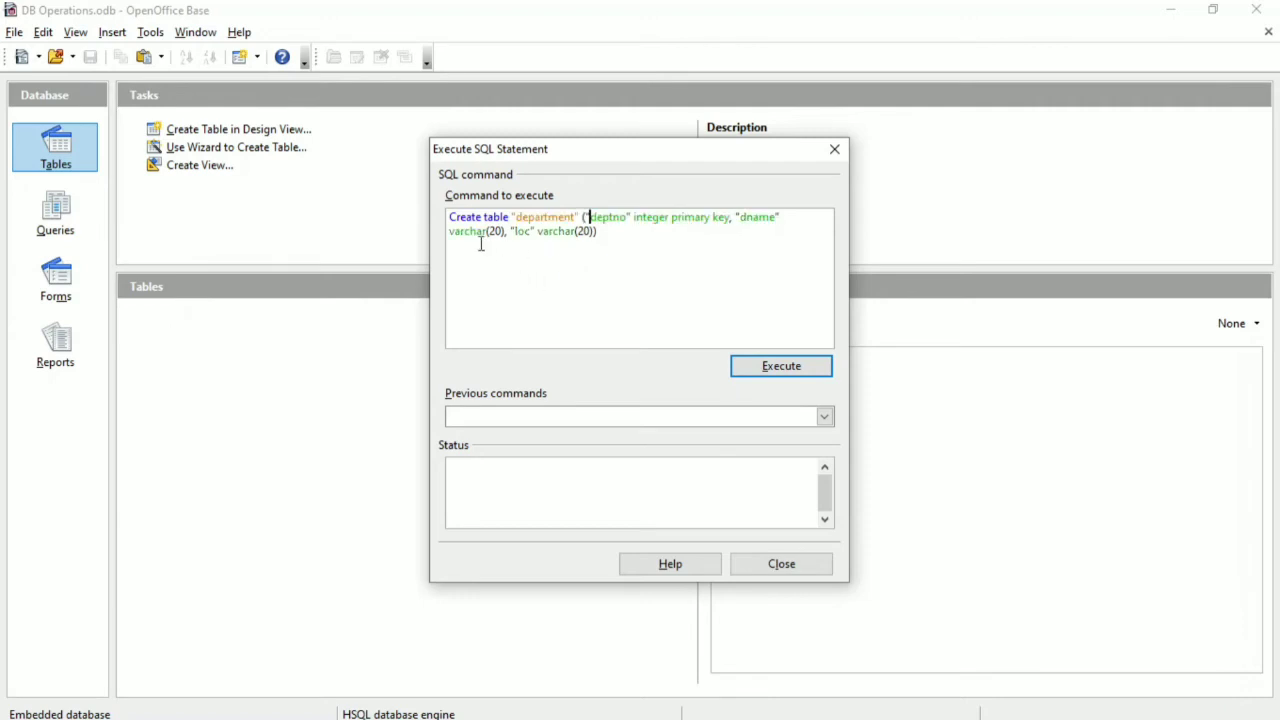
{"action": "left_click", "coordinate": [451, 215]}
{"action": "left_click_drag", "start_coordinate": [451, 215], "coordinate": [576, 217]}
{"action": "left_click", "coordinate": [512, 216]}
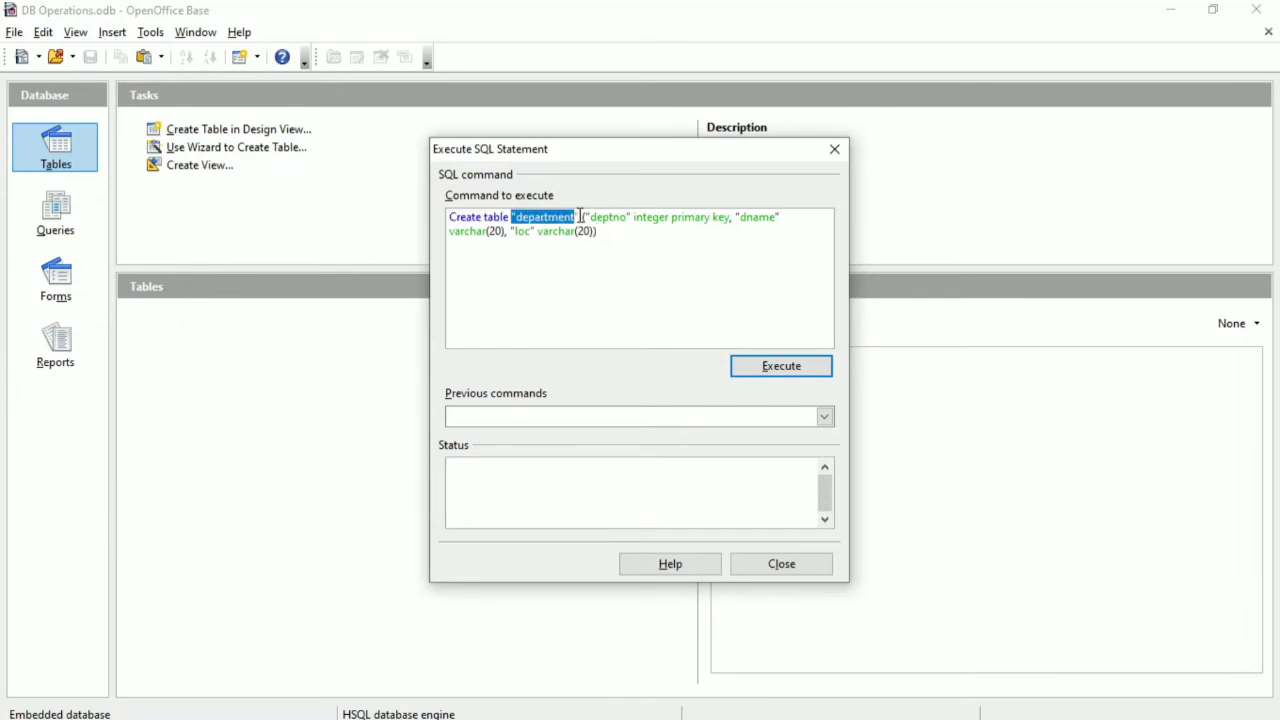
Replace the curly quotes around the column name deptno in the SQL command with straight double quotes
{"action": "left_click", "coordinate": [591, 217]}
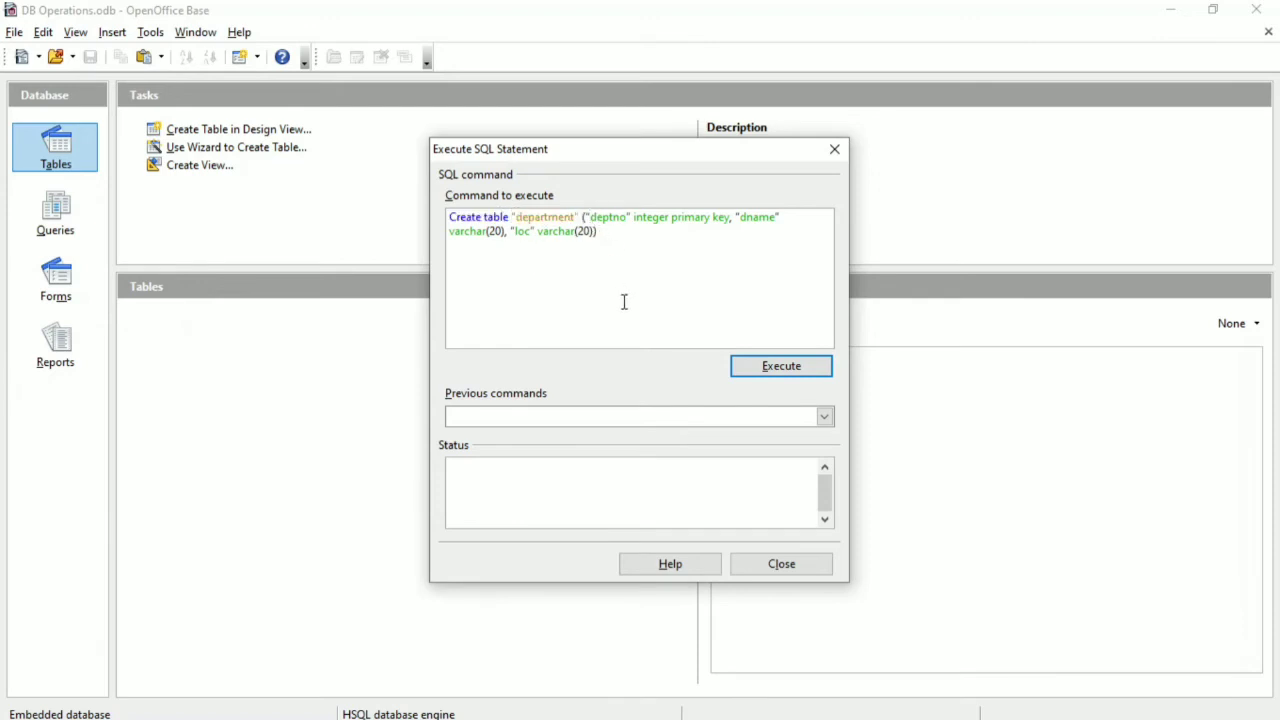
{"action": "key", "text": "BackSpace"}
{"action": "type", "text": "\""}
{"action": "key", "text": "Right"}
{"action": "key", "text": "Right"}
{"action": "key", "text": "Right"}
{"action": "key", "text": "Right"}
{"action": "key", "text": "Right"}
{"action": "key", "text": "Right"}
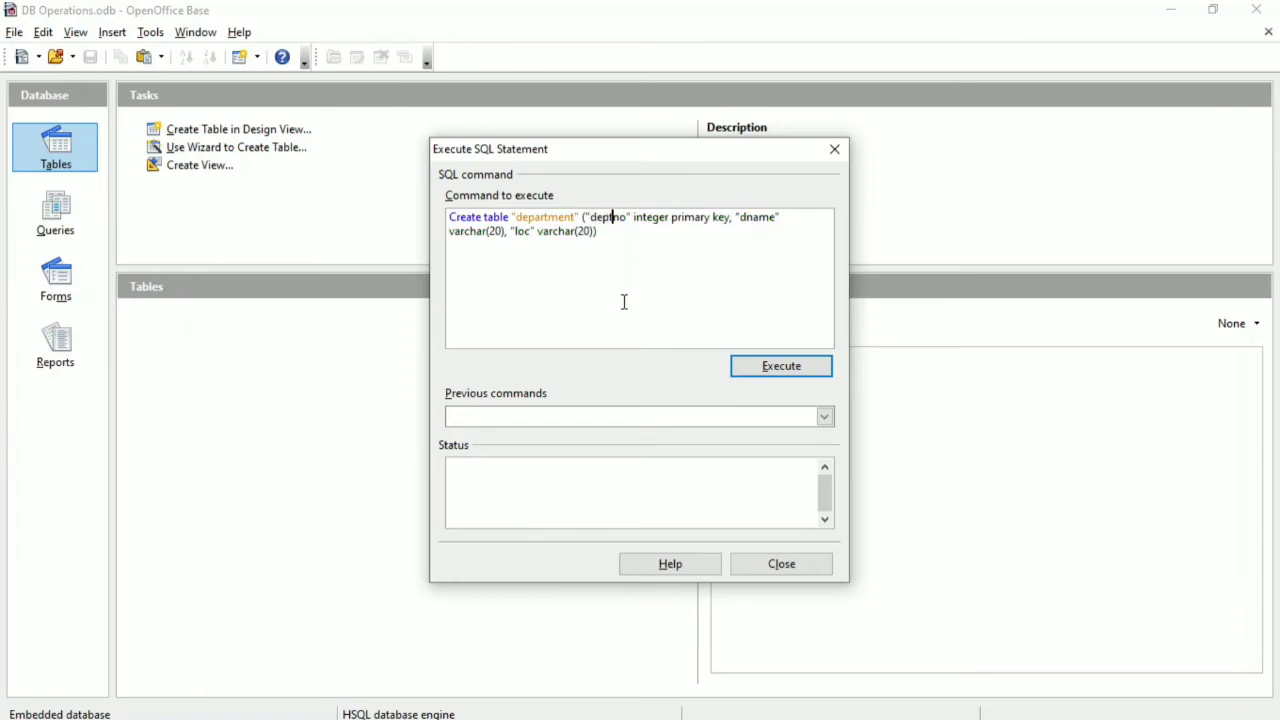
{"action": "key", "text": "Delete"}
{"action": "type", "text": "\""}
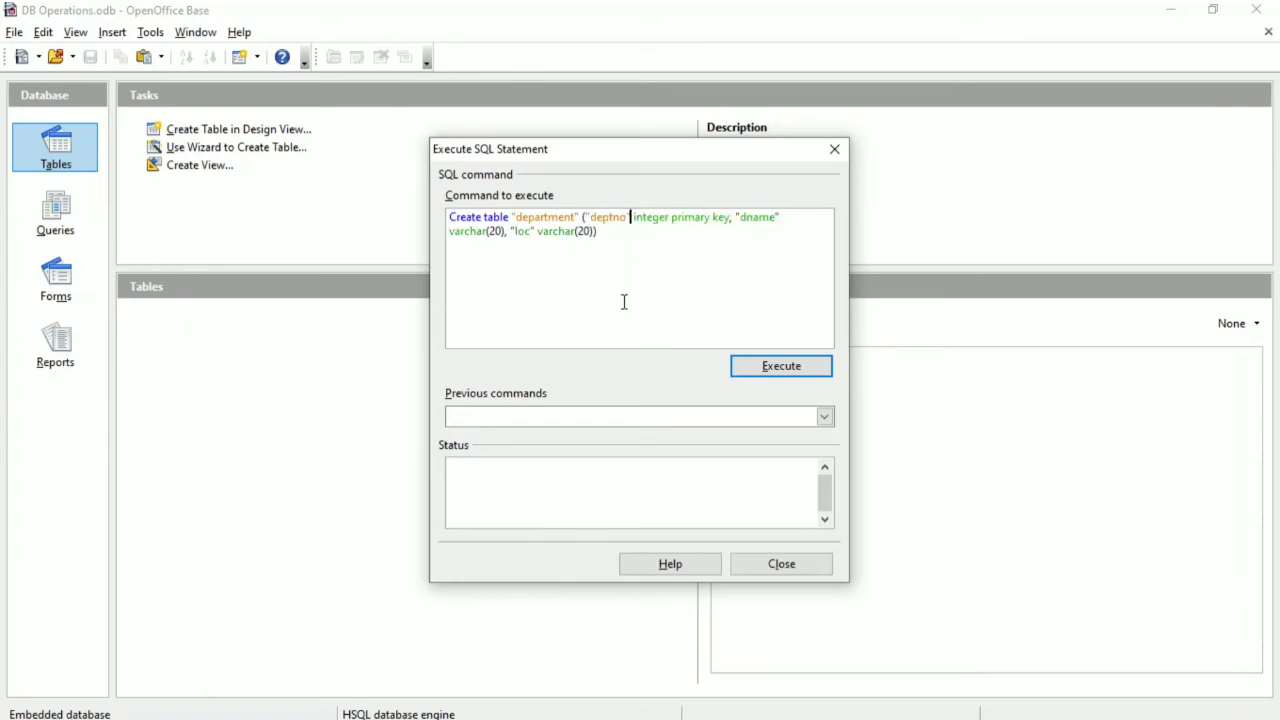
Try to execute the Create table statement and examine the token named in the status message
{"action": "left_click", "coordinate": [778, 372]}
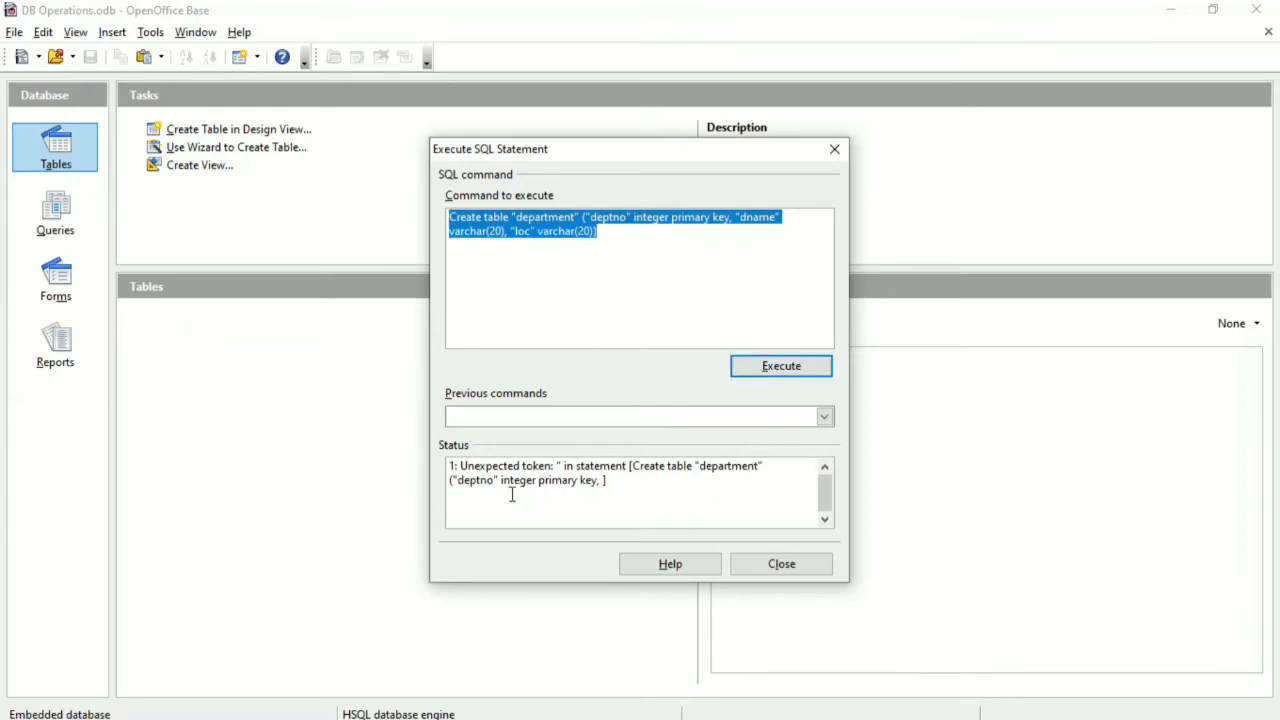
{"action": "left_click", "coordinate": [555, 465]}
{"action": "left_click_drag", "start_coordinate": [555, 465], "coordinate": [566, 466]}
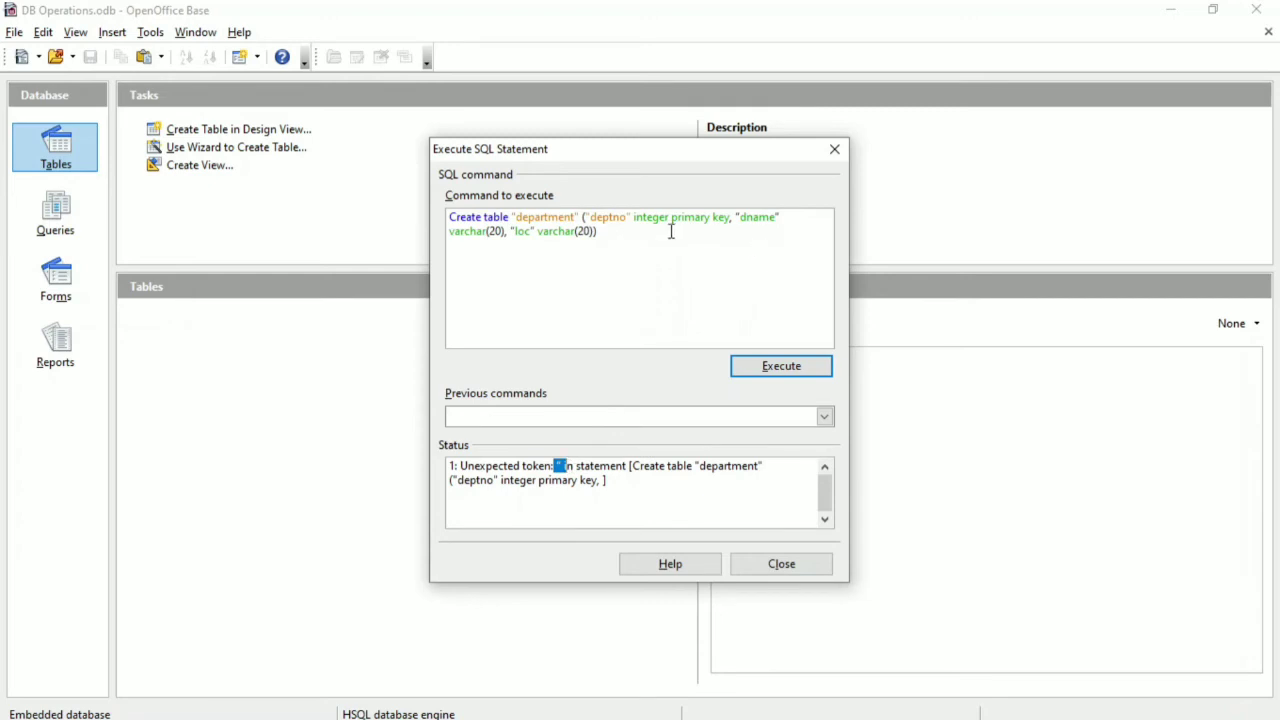
Replace the curly quotes around the column name dname in the SQL command with straight double quotes
{"action": "left_click", "coordinate": [741, 218]}
{"action": "key", "text": "BackSpace"}
{"action": "type", "text": "\""}
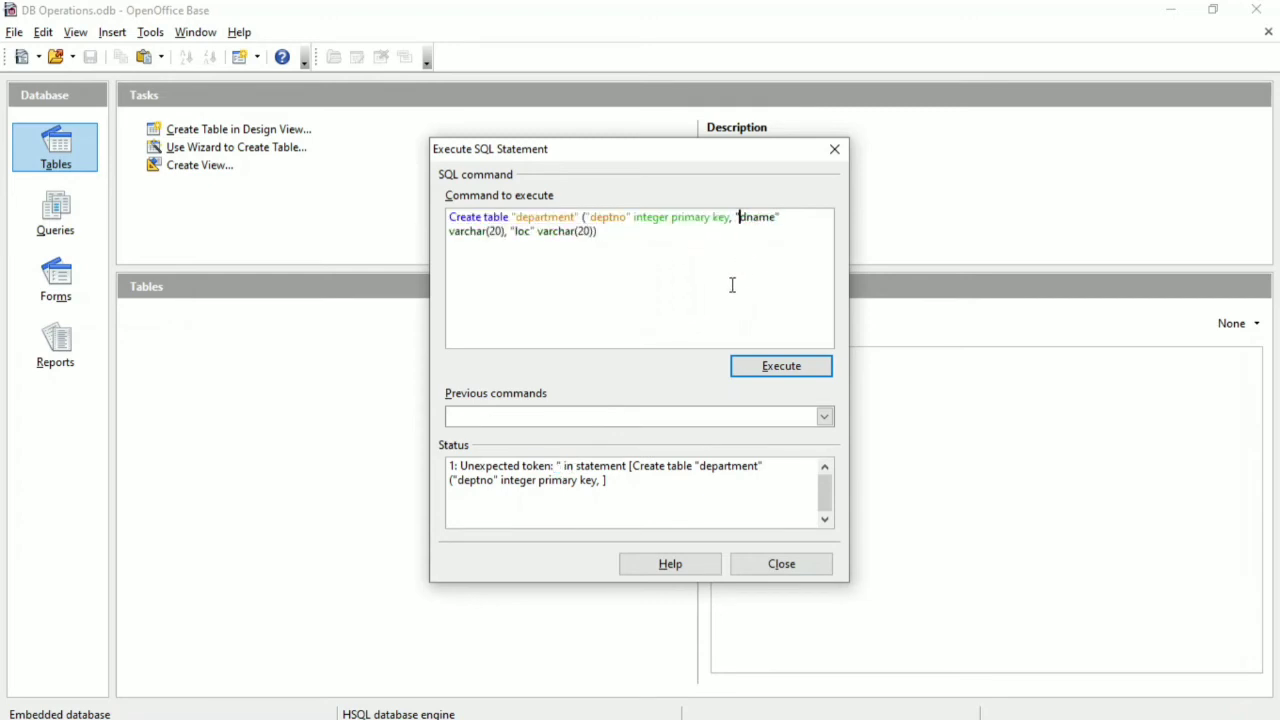
{"action": "key", "text": "End"}
{"action": "key", "text": "BackSpace"}
{"action": "type", "text": "\""}
Replace the curly quotes around the column name loc in the SQL command with straight double quotes
{"action": "left_click", "coordinate": [511, 231]}
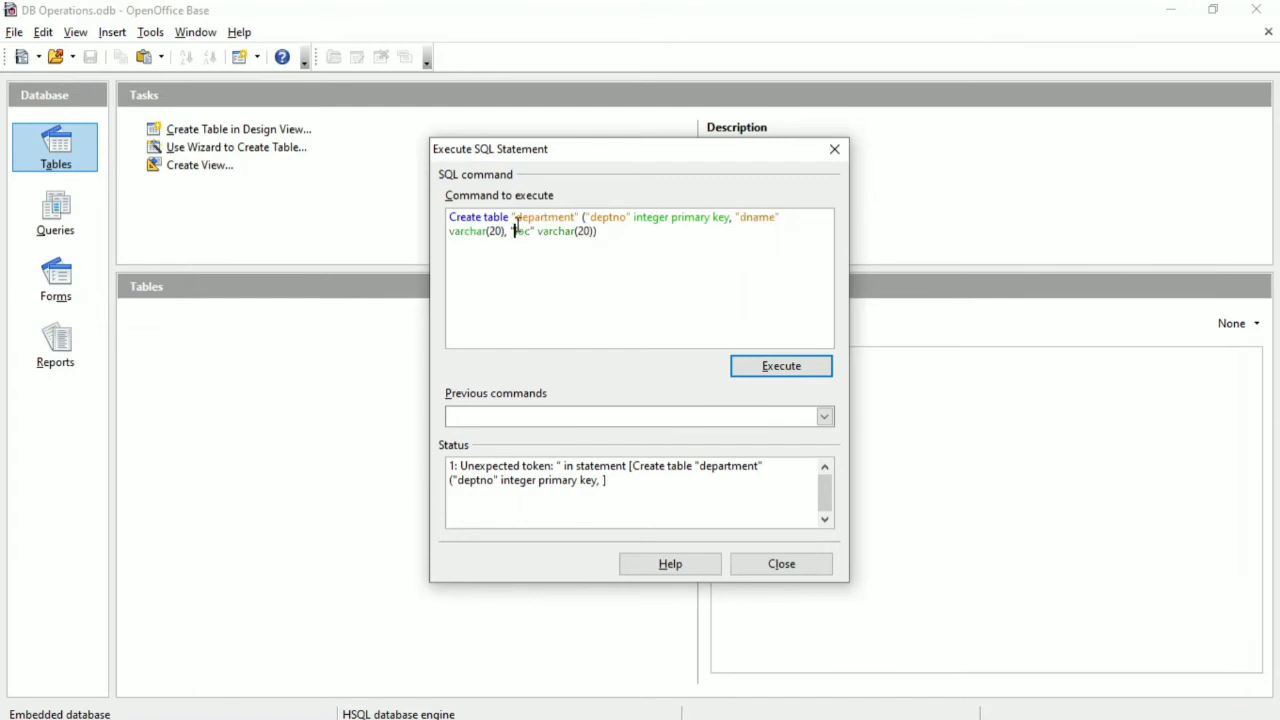
{"action": "key", "text": "BackSpace"}
{"action": "type", "text": "\""}
{"action": "key", "text": "Right"}
{"action": "key", "text": "Right"}
{"action": "key", "text": "Right"}
{"action": "key", "text": "BackSpace"}
{"action": "type", "text": "\""}
{"action": "key", "text": "Right"}
{"action": "key", "text": "Right"}
{"action": "key", "text": "Right"}
{"action": "key", "text": "Right"}
{"action": "key", "text": "Right"}
{"action": "key", "text": "Right"}
{"action": "key", "text": "Right"}
{"action": "left_click", "coordinate": [614, 240]}
Execute the corrected Create table statement, check its status message, and close the Execute SQL Statement dialog
{"action": "left_click", "coordinate": [773, 368]}
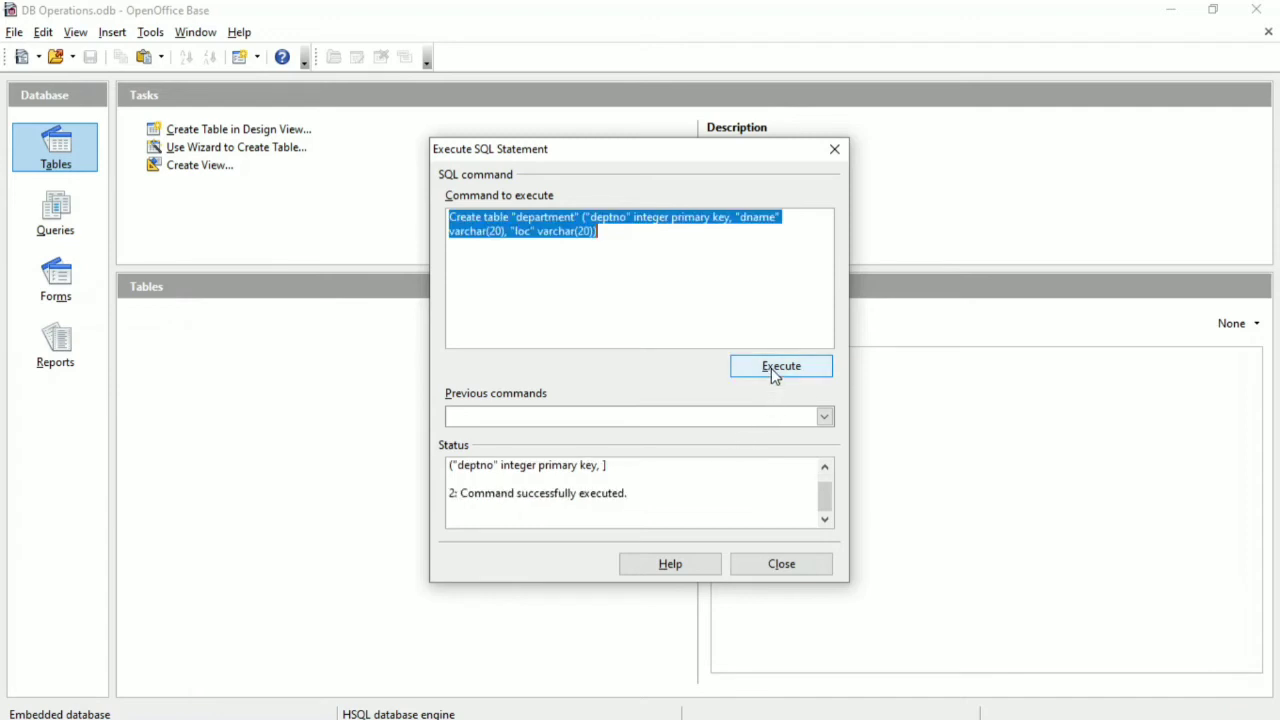
{"action": "left_click_drag", "start_coordinate": [460, 490], "coordinate": [657, 494]}
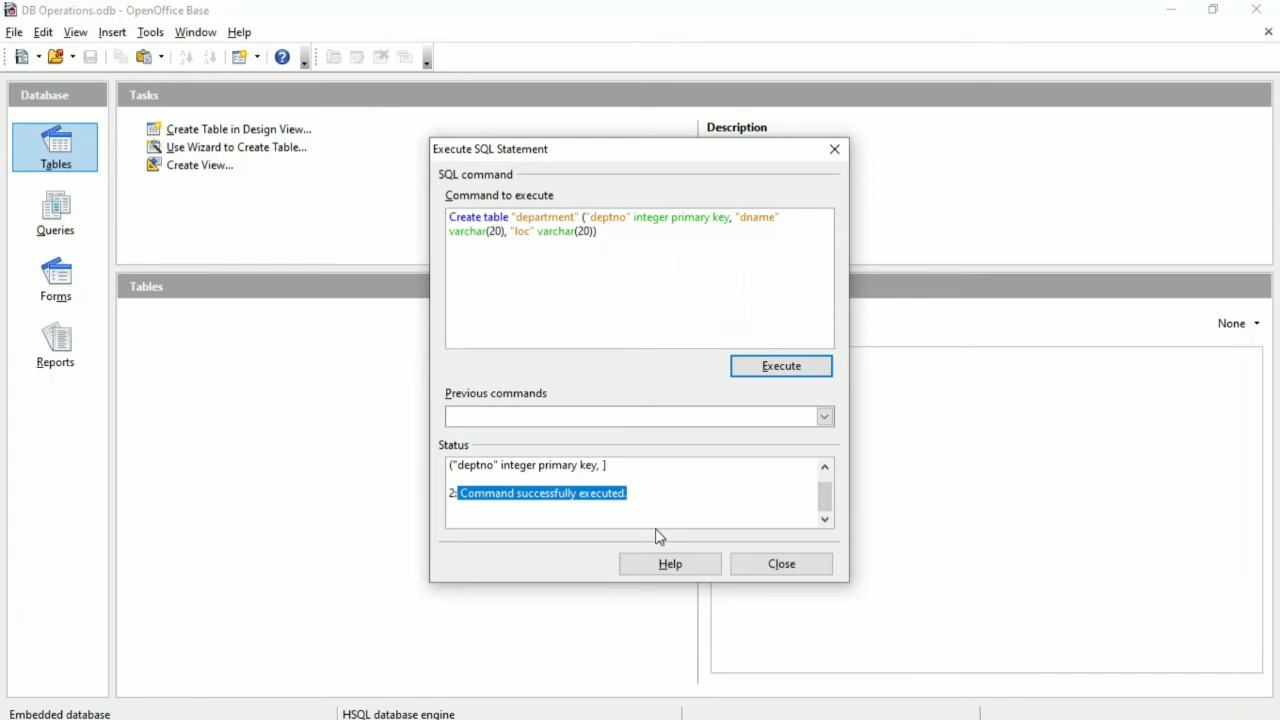
{"action": "left_click", "coordinate": [781, 564]}
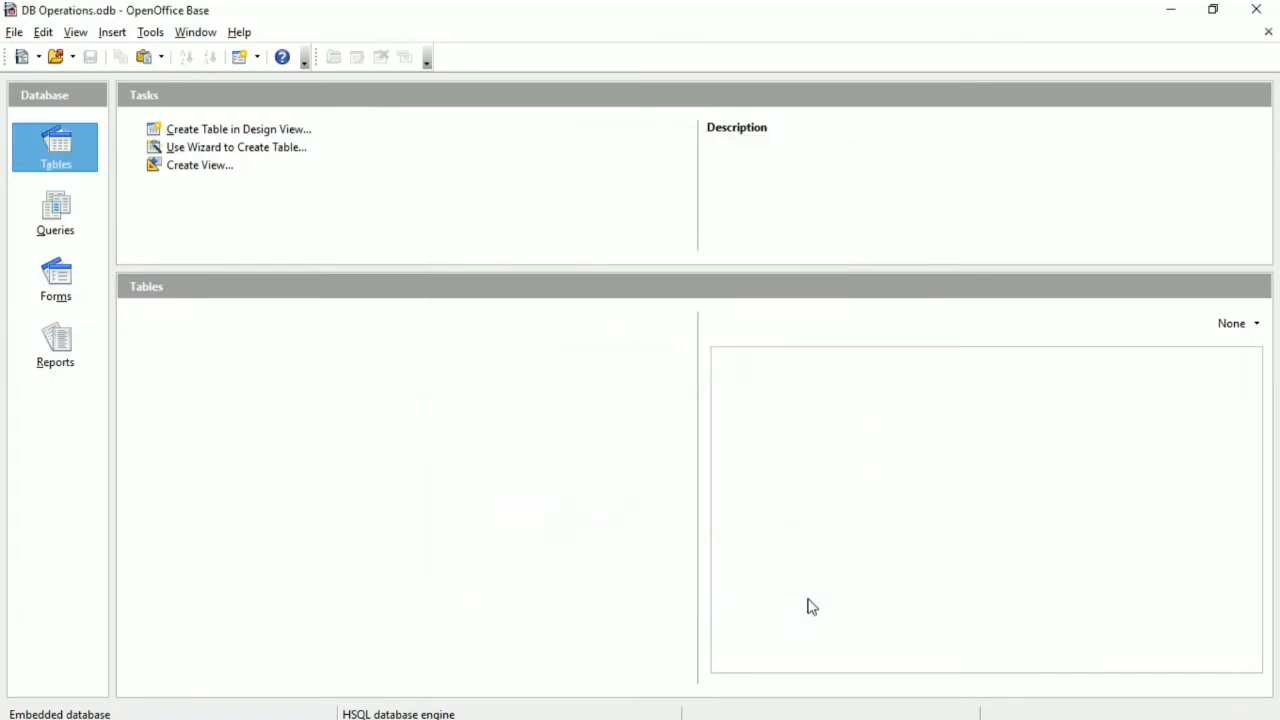
Close the database and reopen the existing DB Operations file, displaying its tables with department selected
{"action": "left_click", "coordinate": [1268, 31]}
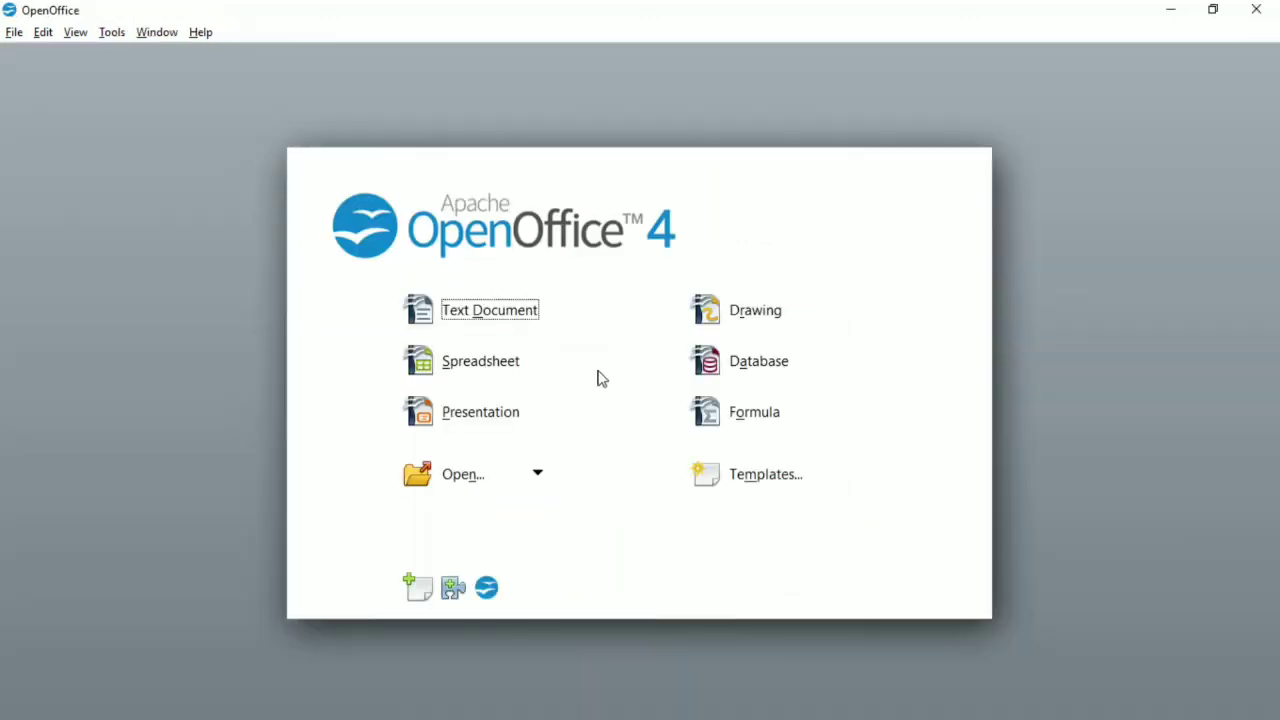
{"action": "left_click", "coordinate": [749, 362]}
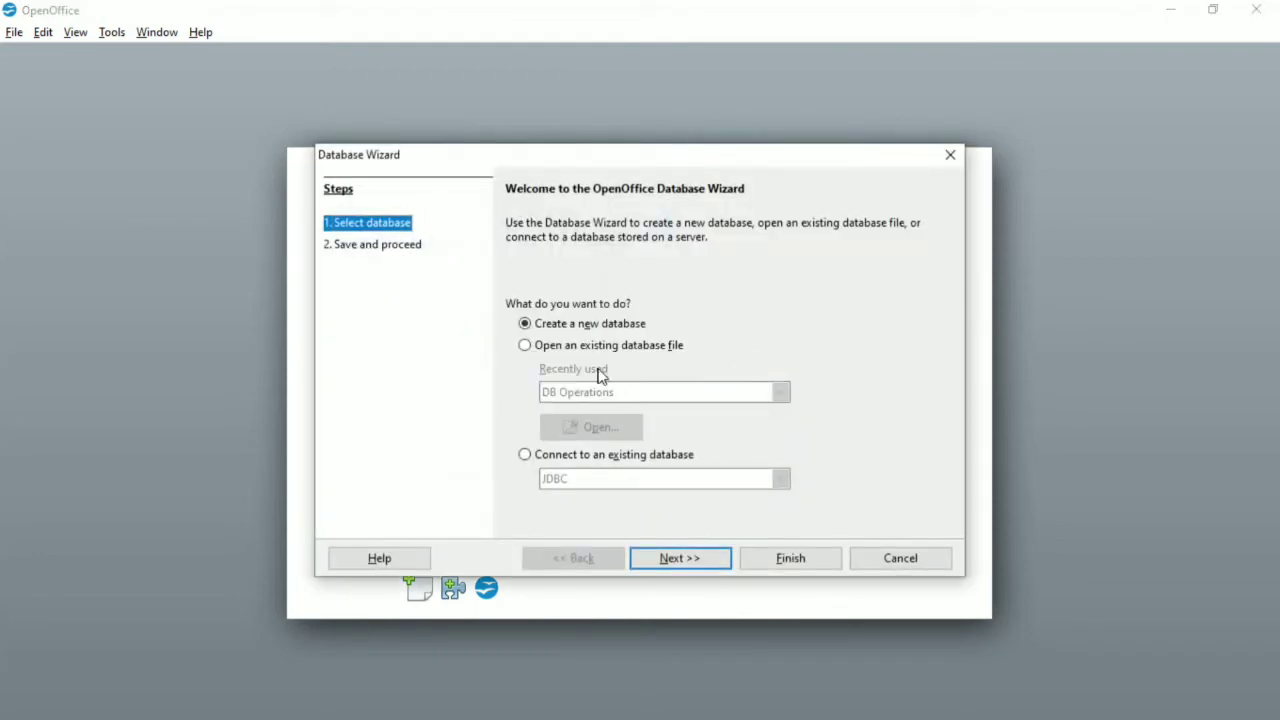
{"action": "left_click", "coordinate": [574, 345]}
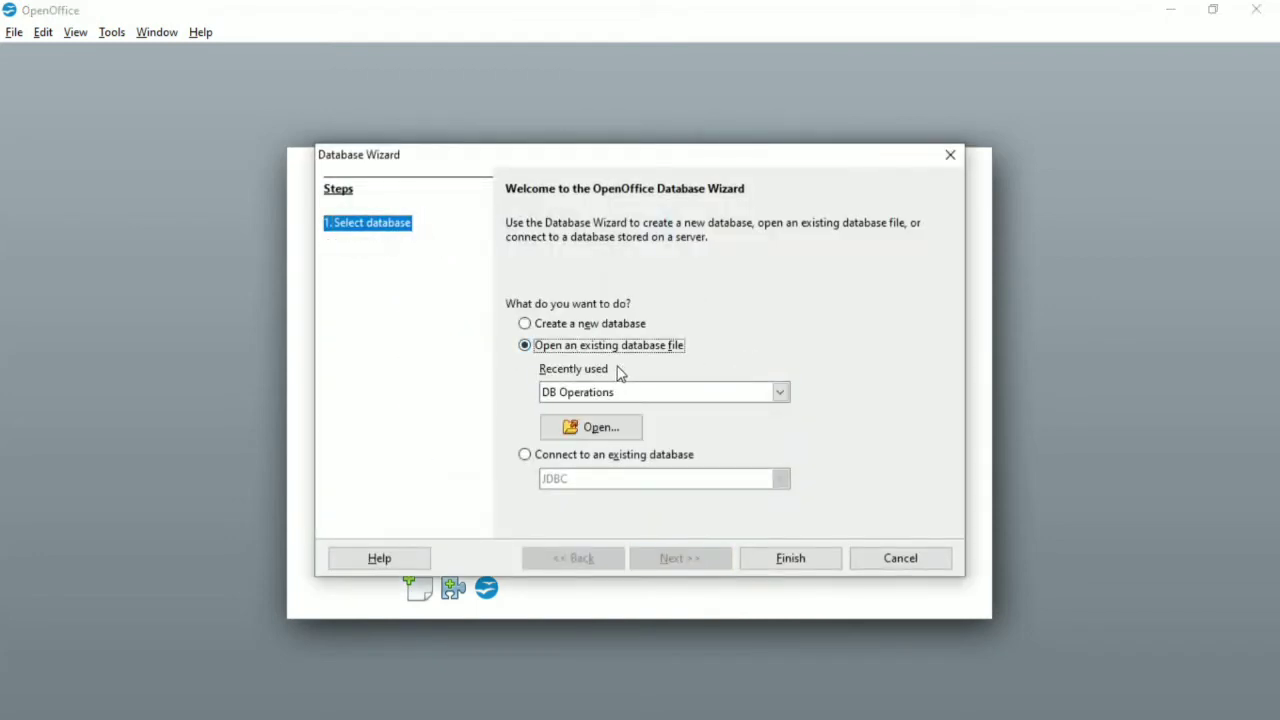
{"action": "left_click", "coordinate": [790, 558]}
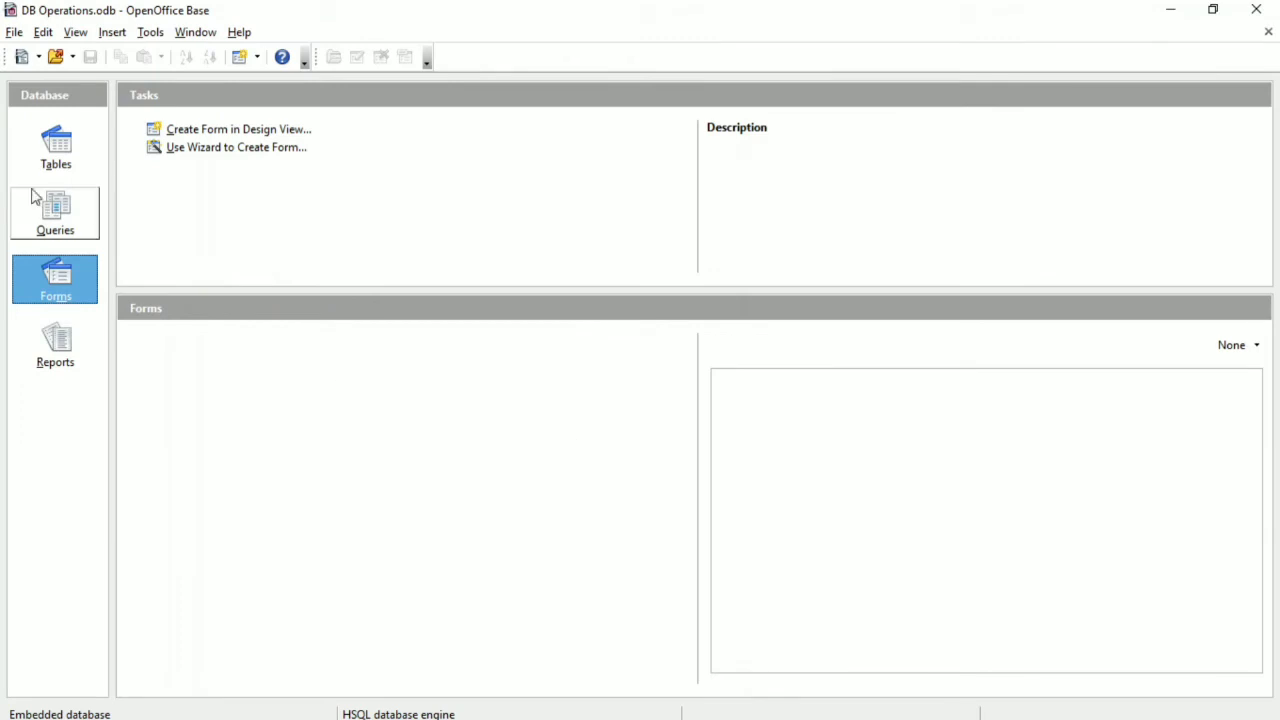
{"action": "left_click", "coordinate": [50, 160]}
{"action": "left_click", "coordinate": [199, 347]}
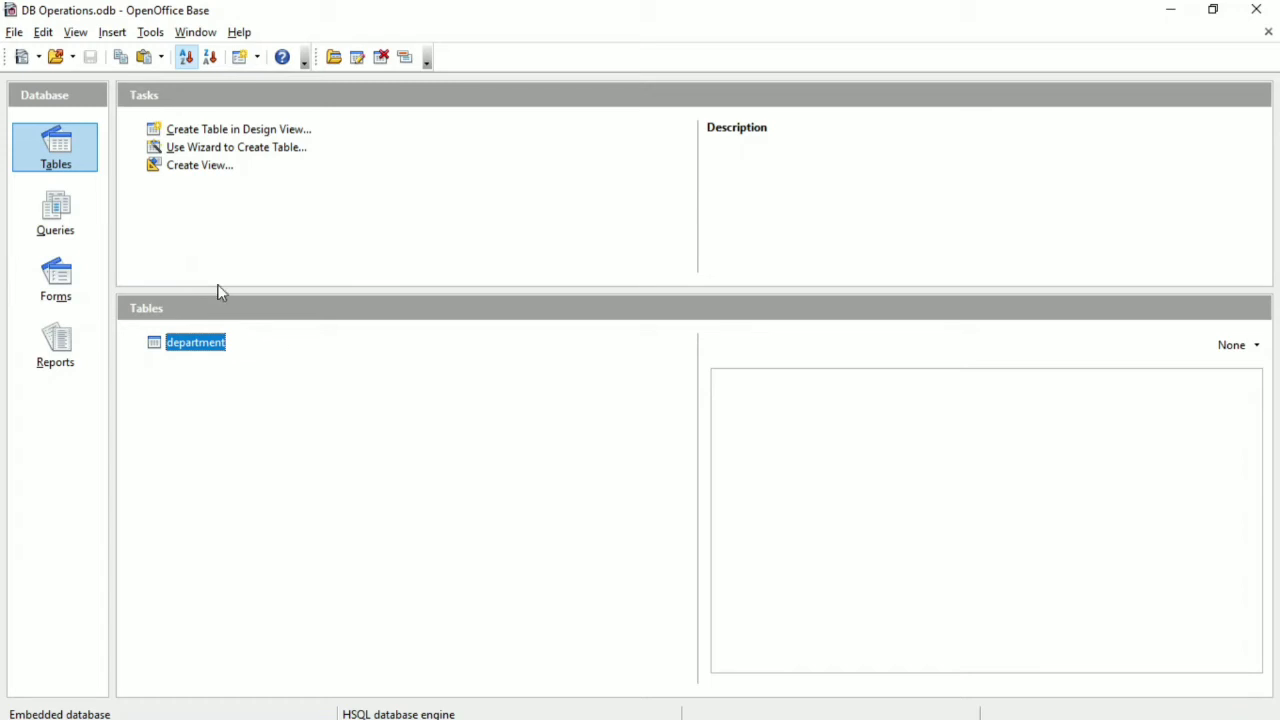
Open the department table's data view and enter a record with deptno 10, dname Sales and loc Anand
{"action": "double_click", "coordinate": [208, 356]}
{"action": "type", "text": "1"}
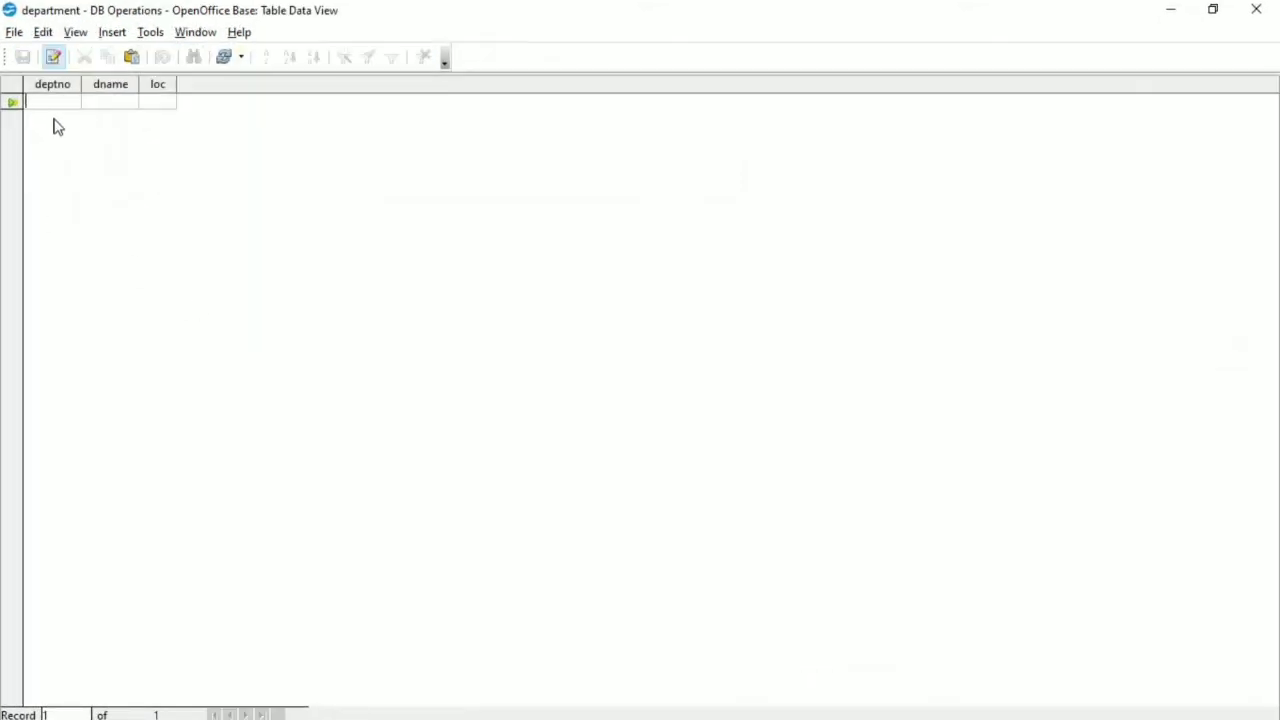
{"action": "type", "text": "0"}
{"action": "key", "text": "Tab"}
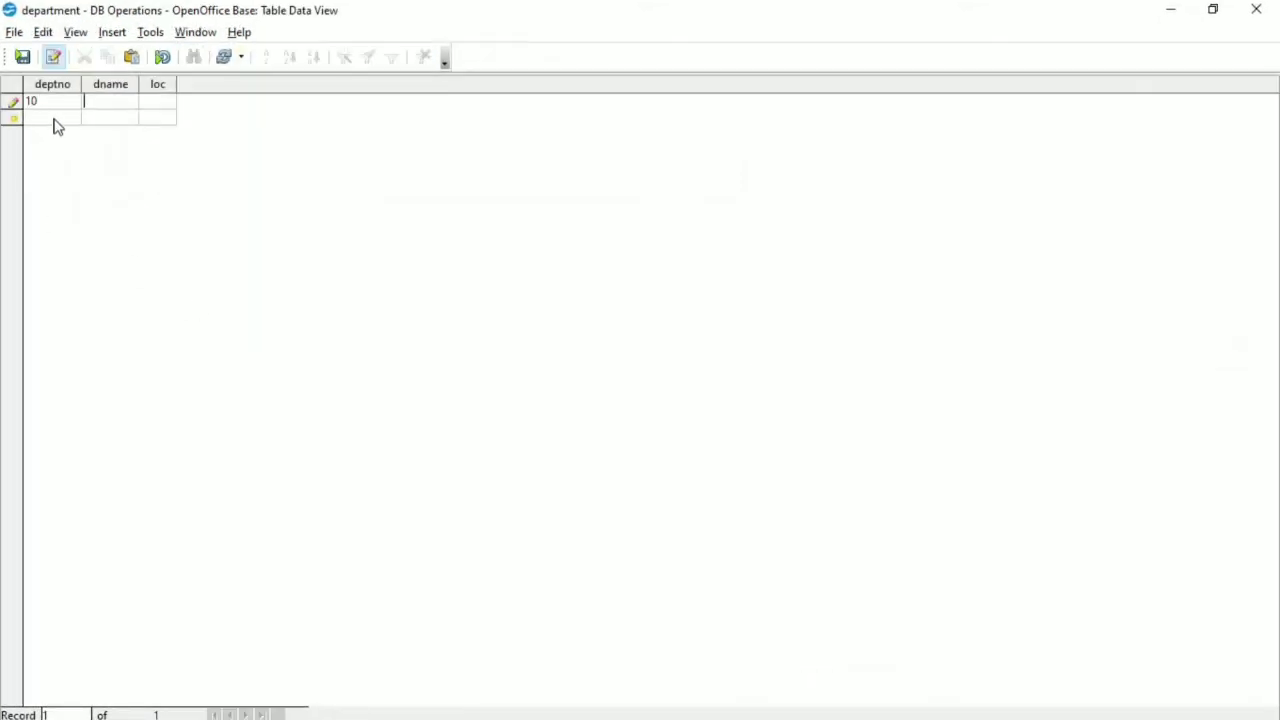
{"action": "type", "text": "Sales"}
{"action": "key", "text": "Tab"}
{"action": "type", "text": "Anand"}
{"action": "key", "text": "Tab"}
Add a second record with deptno 20, dname Accounts and loc Baroda, save it, and close the department table
{"action": "type", "text": "20"}
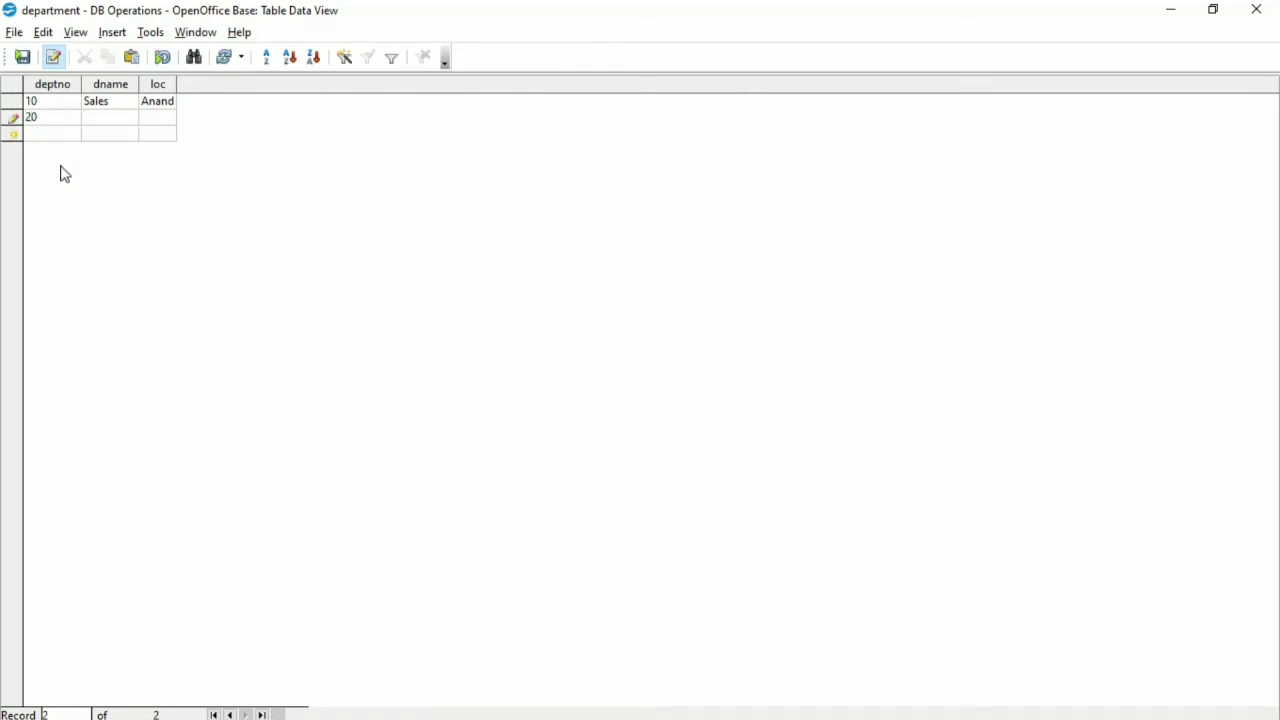
{"action": "type", "text": "Accounts"}
{"action": "key", "text": "Tab"}
{"action": "type", "text": "Baroda"}
{"action": "left_click", "coordinate": [22, 57]}
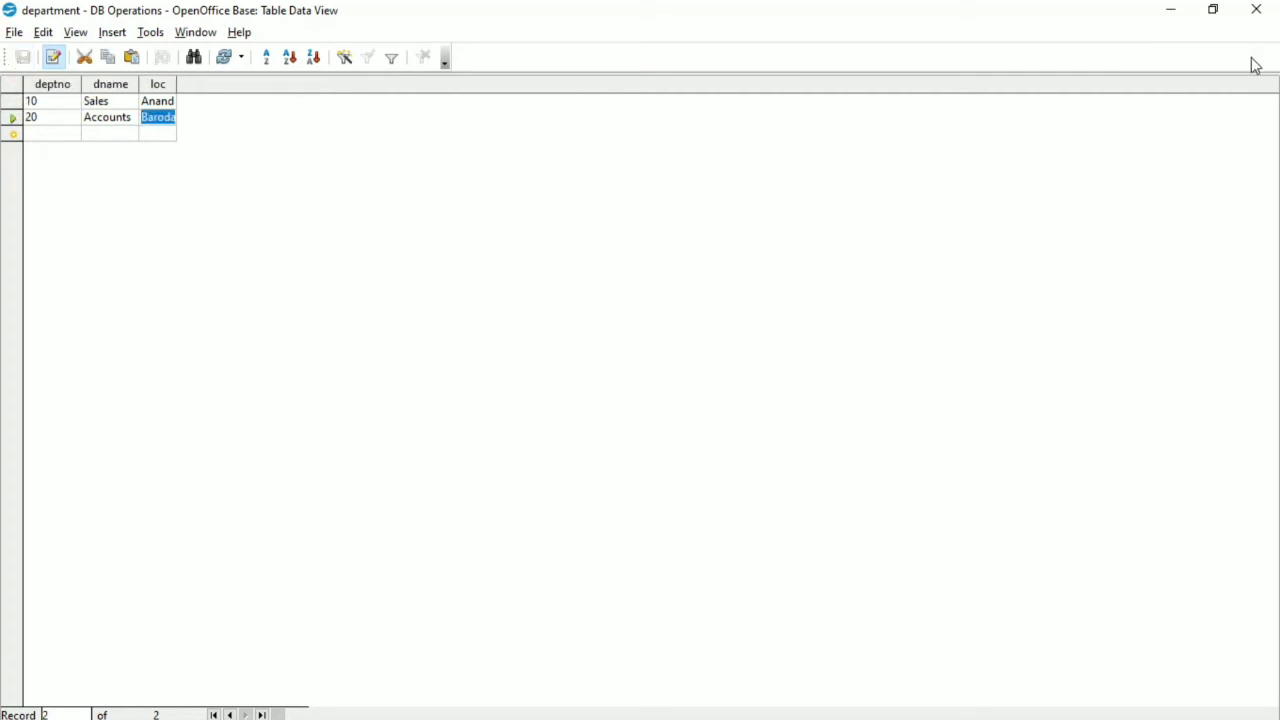
{"action": "key", "text": "ctrl+w"}
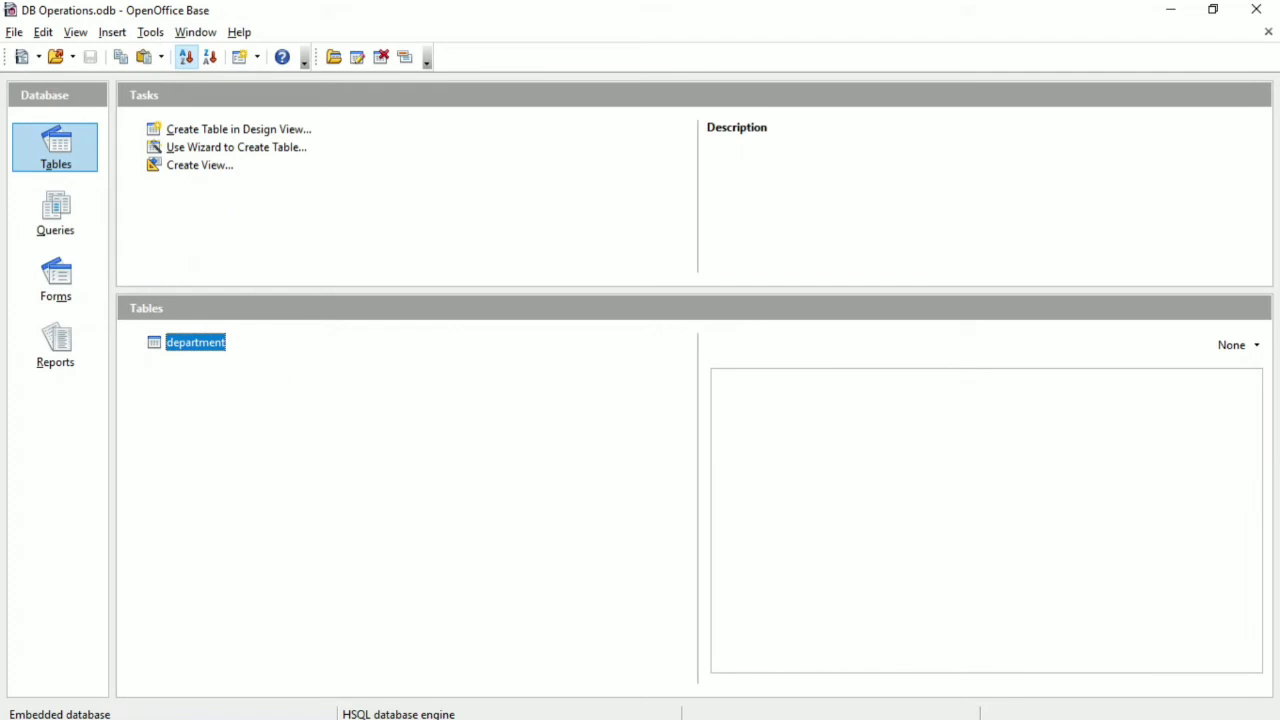
Switch to the Word document and start a new line below the Create table statement with the lowercase keyword insert
{"action": "mouse_move", "coordinate": [385, 705]}
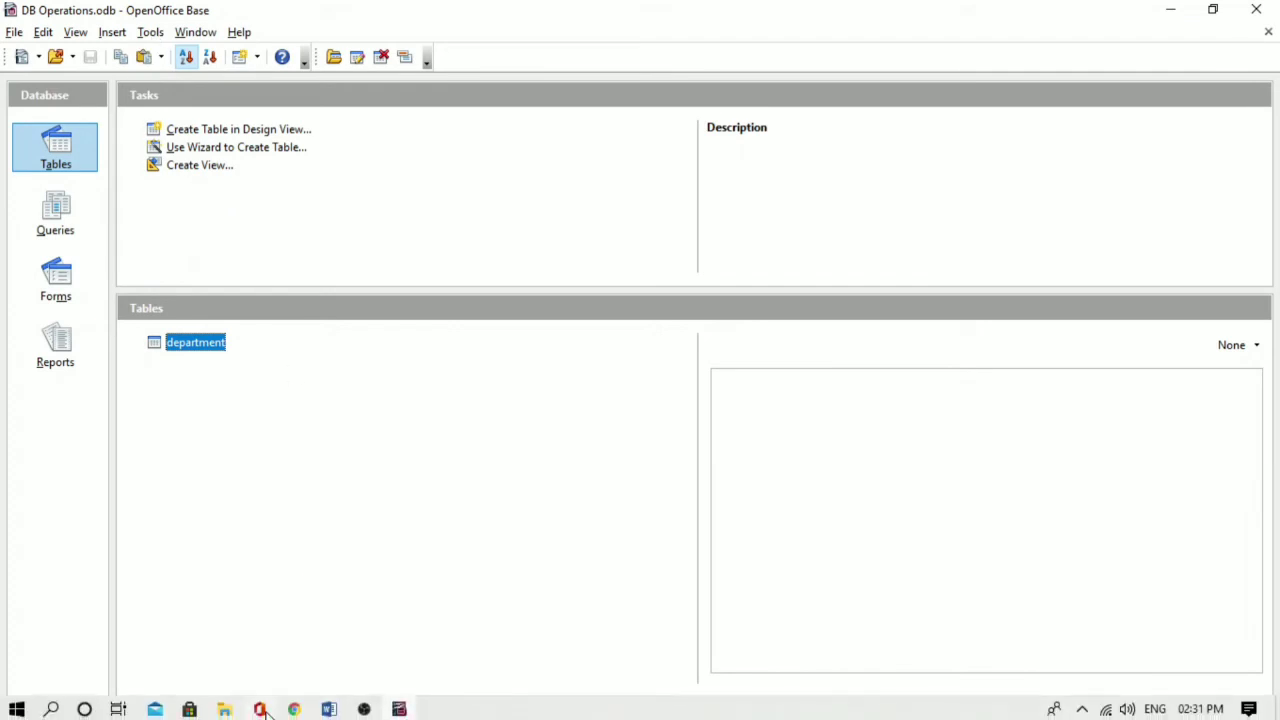
{"action": "left_click", "coordinate": [329, 709]}
{"action": "left_click", "coordinate": [774, 530]}
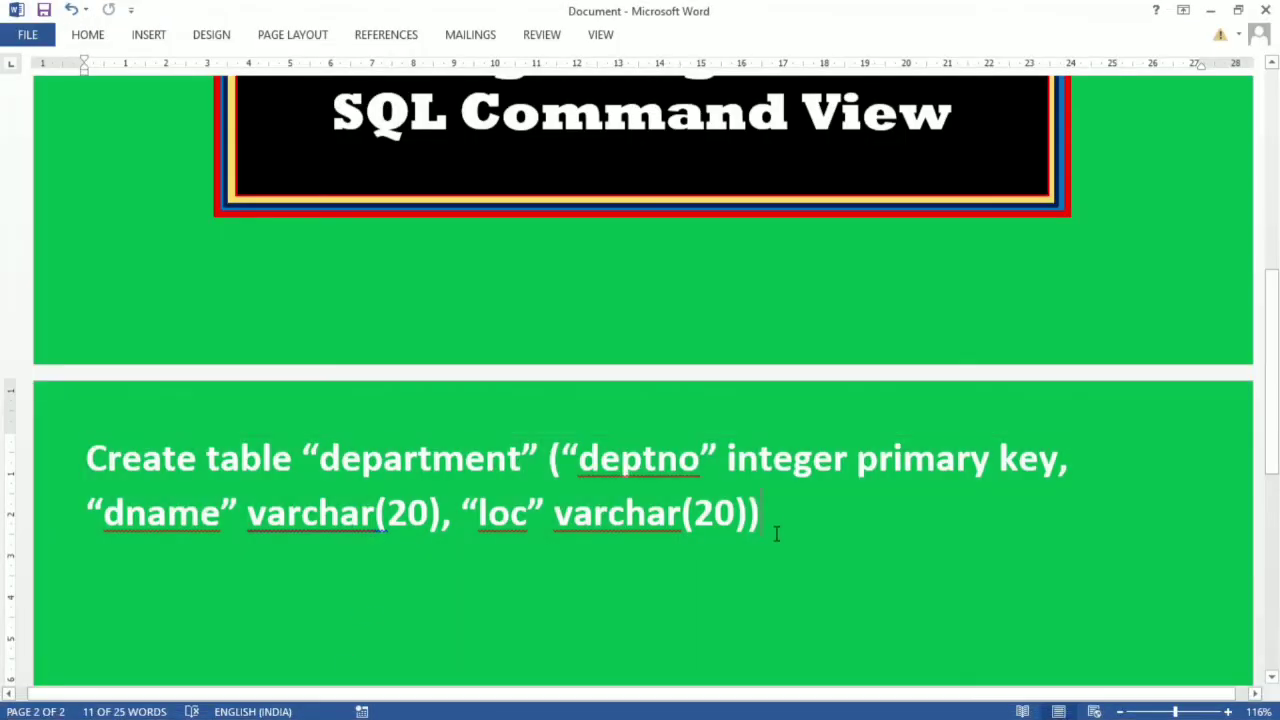
{"action": "key", "text": "Return"}
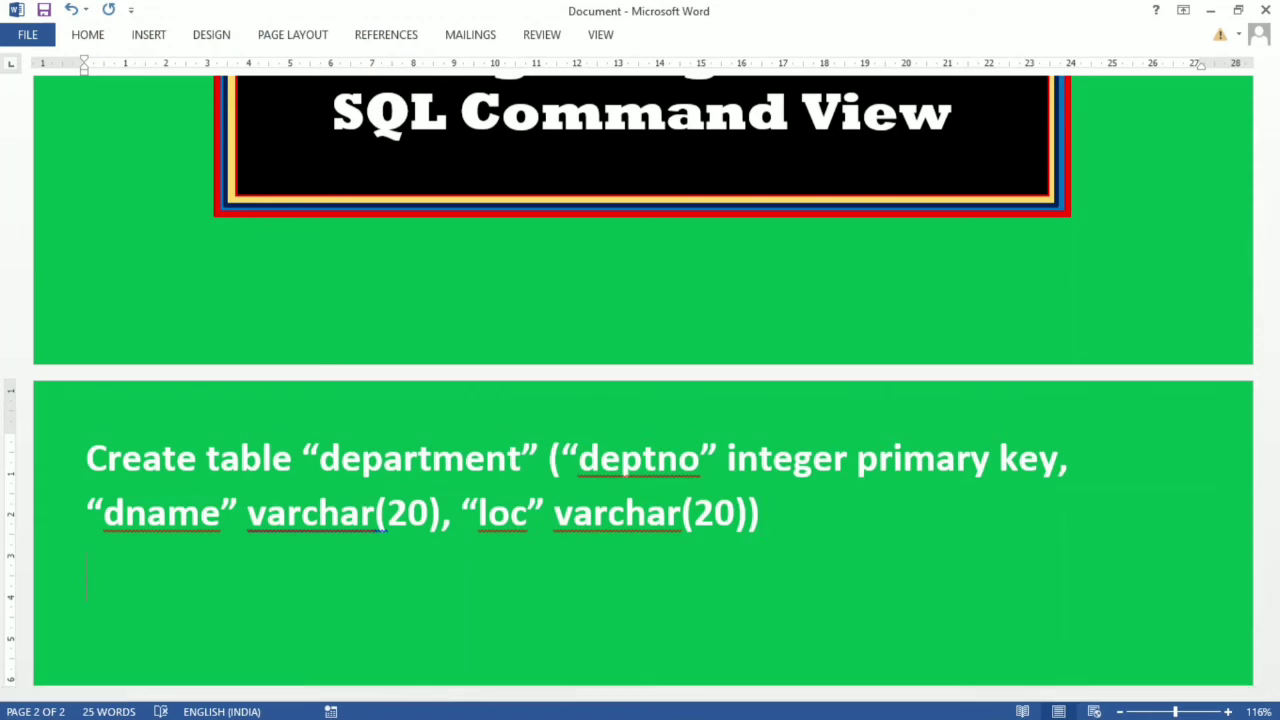
{"action": "type", "text": "insert"}
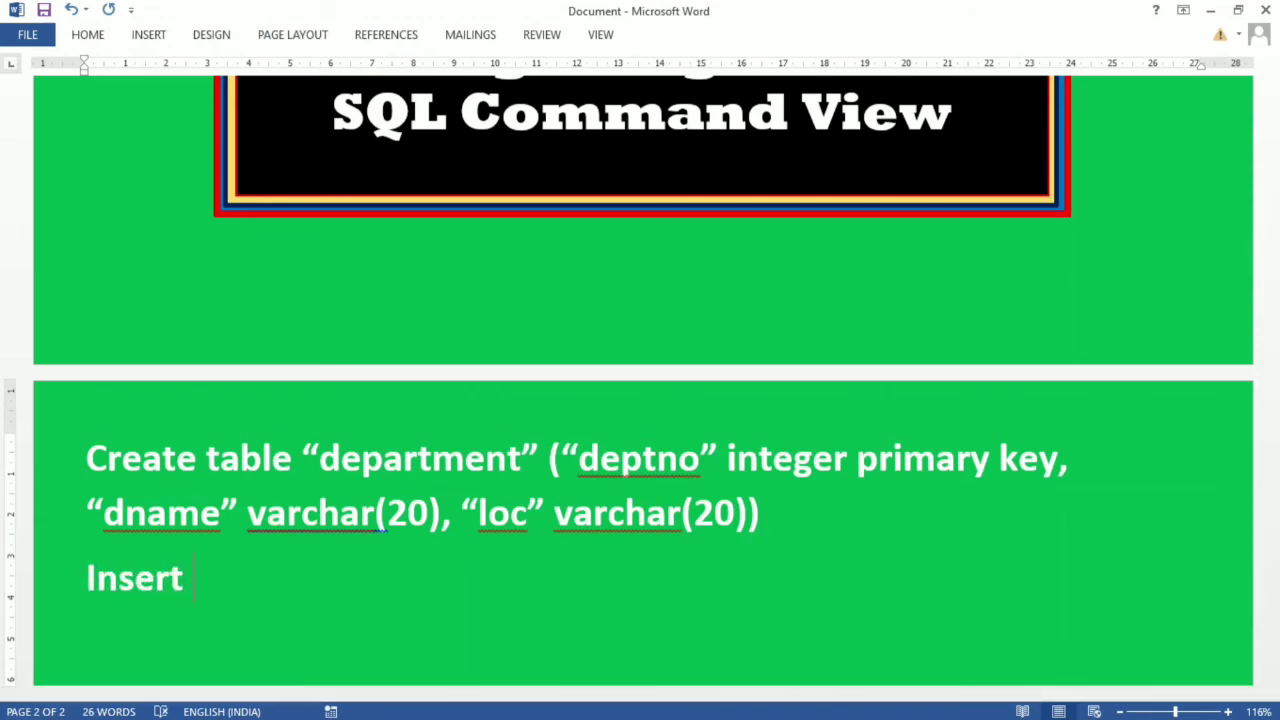
{"action": "key", "text": "BackSpace"}
{"action": "key", "text": "Home"}
{"action": "key", "text": "Delete"}
{"action": "type", "text": "i"}
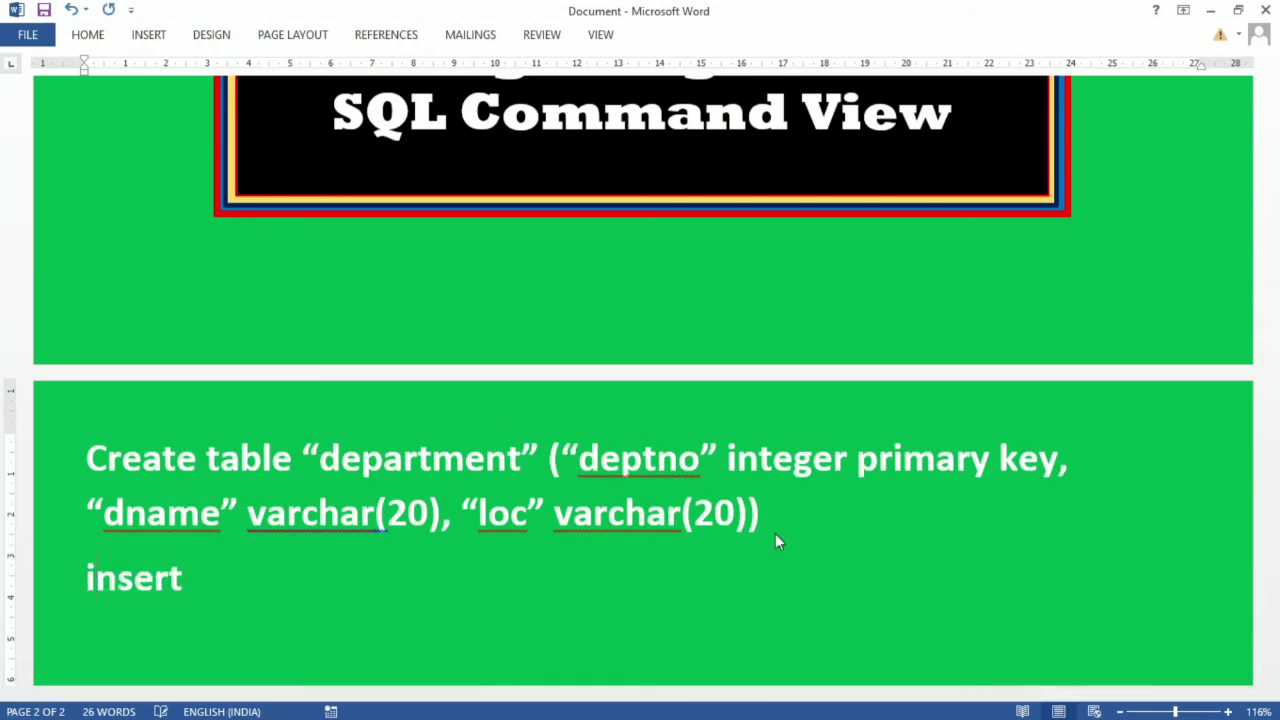
Extend the new statement with the keyword into and the quoted table name “department”
{"action": "key", "text": "End"}
{"action": "type", "text": "into "}
{"action": "type", "text": "\"\""}
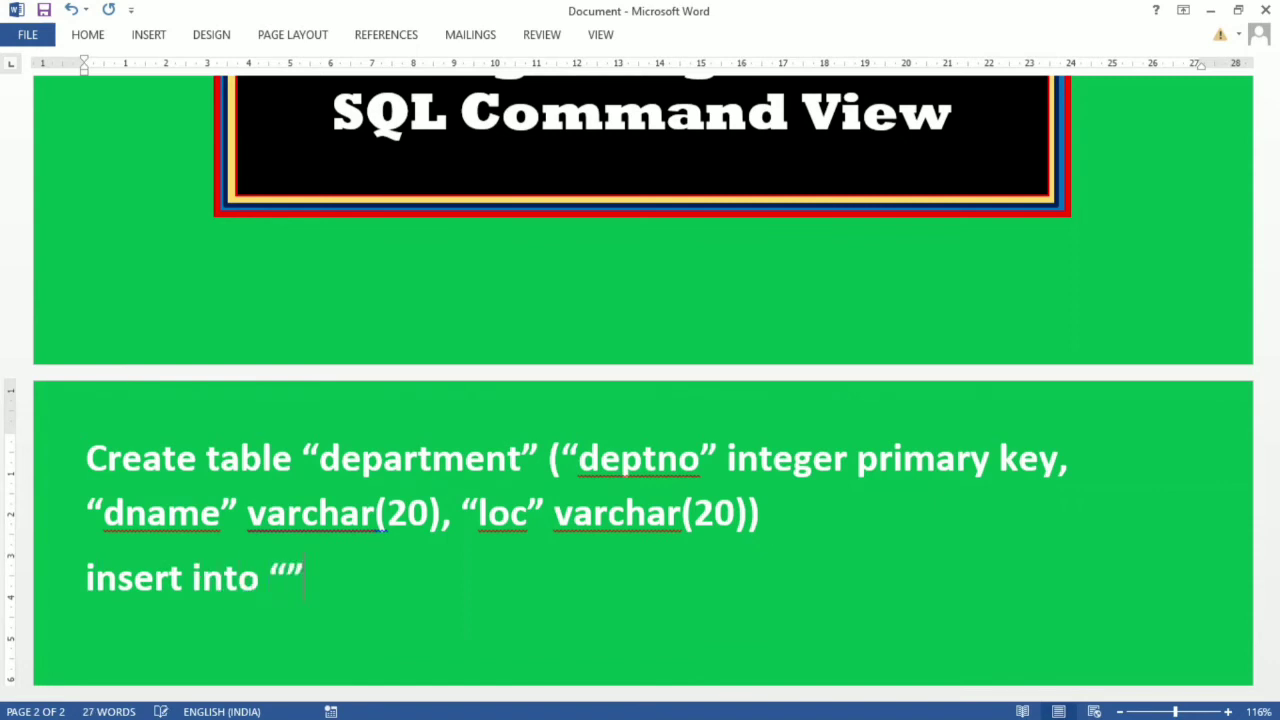
{"action": "type", "text": "de"}
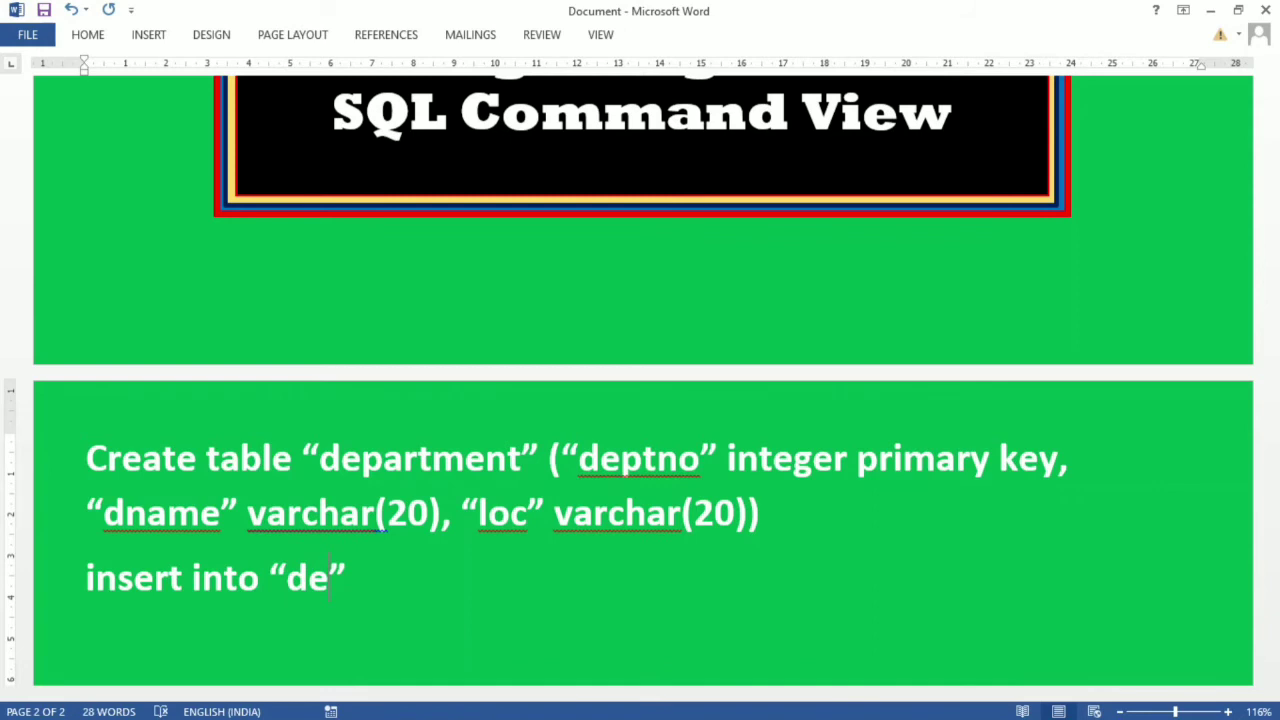
{"action": "type", "text": "partm"}
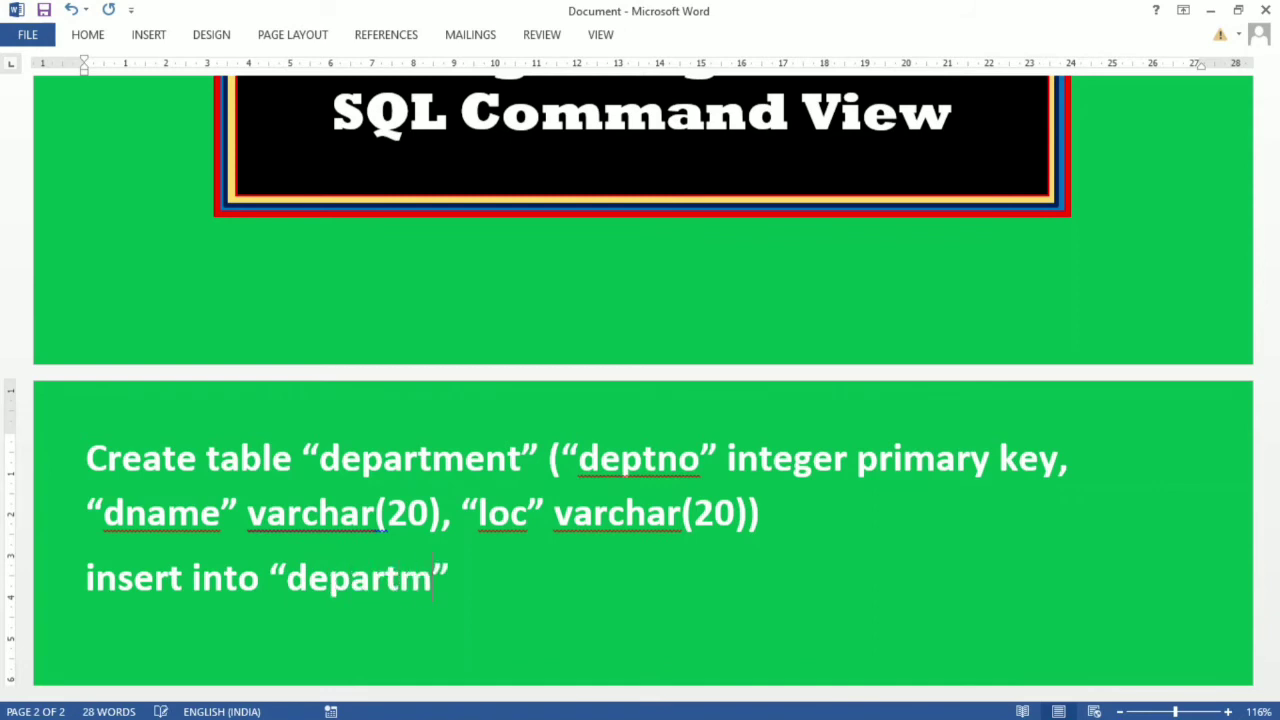
{"action": "type", "text": "ent"}
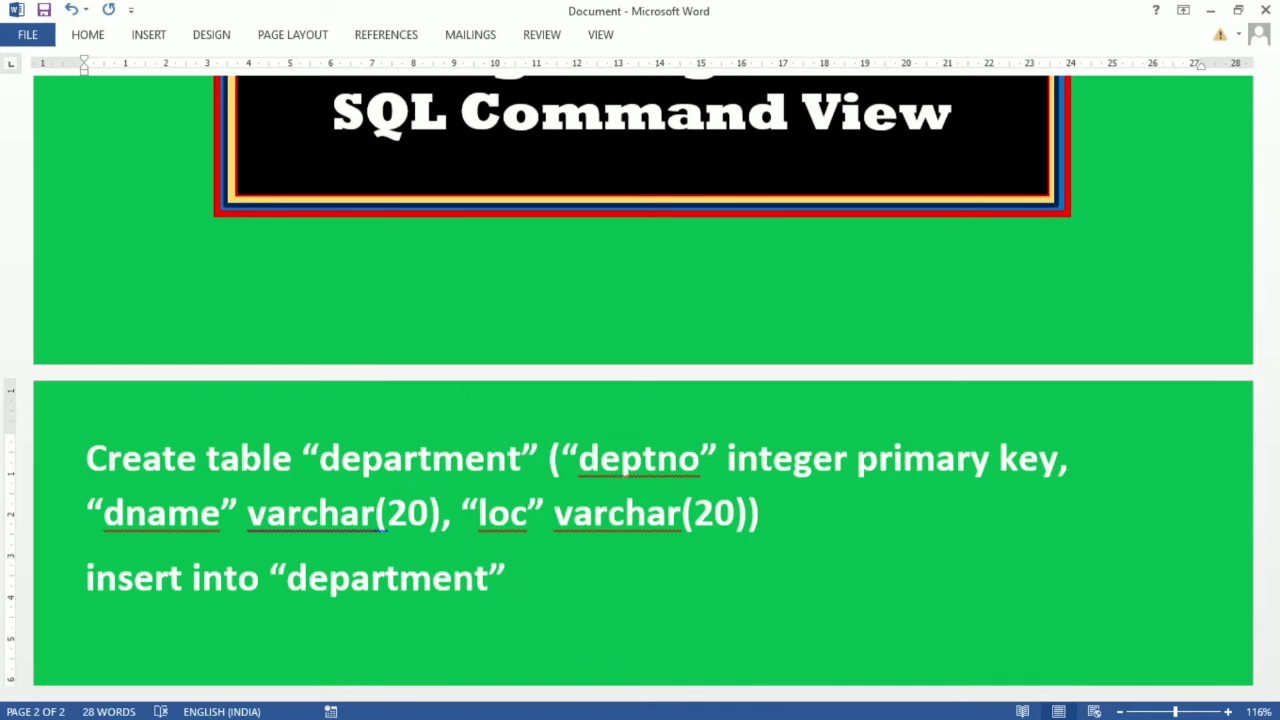
Add a parenthesised list of the quoted column names deptno, dname and loc, separated by commas, after the table name in the insert statement
{"action": "type", "text": "()\"\""}
{"action": "key", "text": "Left"}
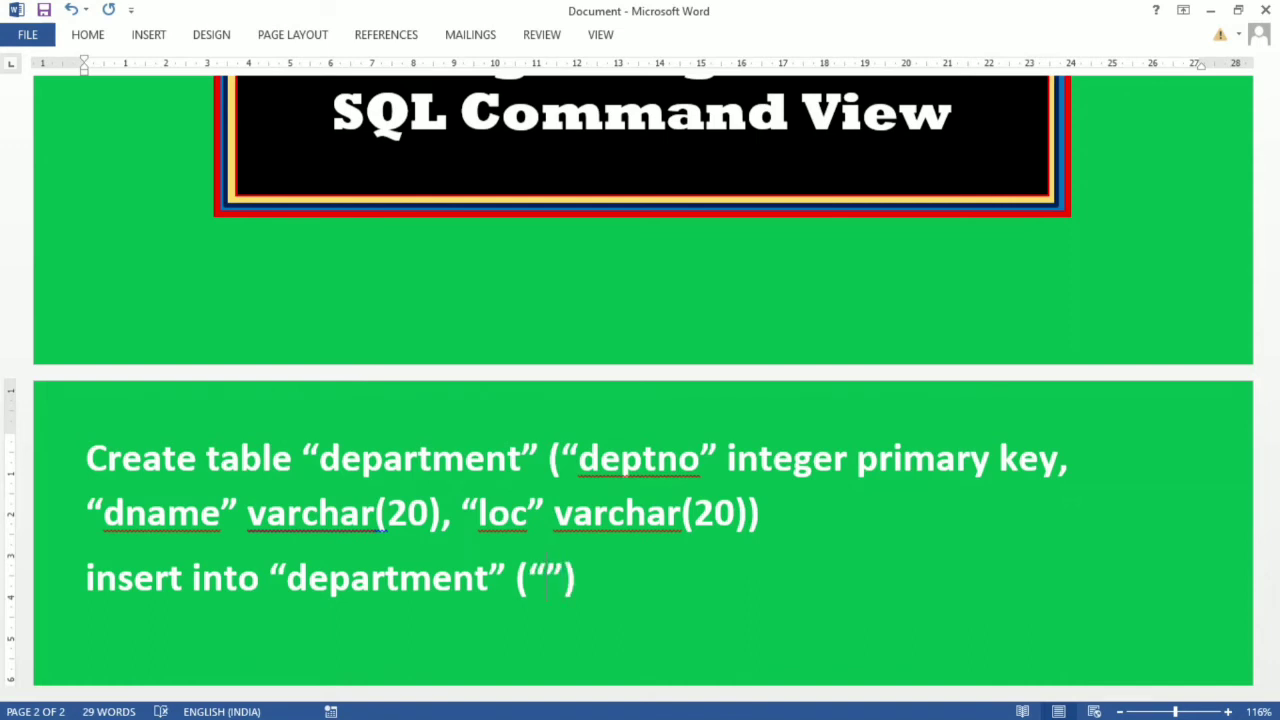
{"action": "type", "text": "deptno"}
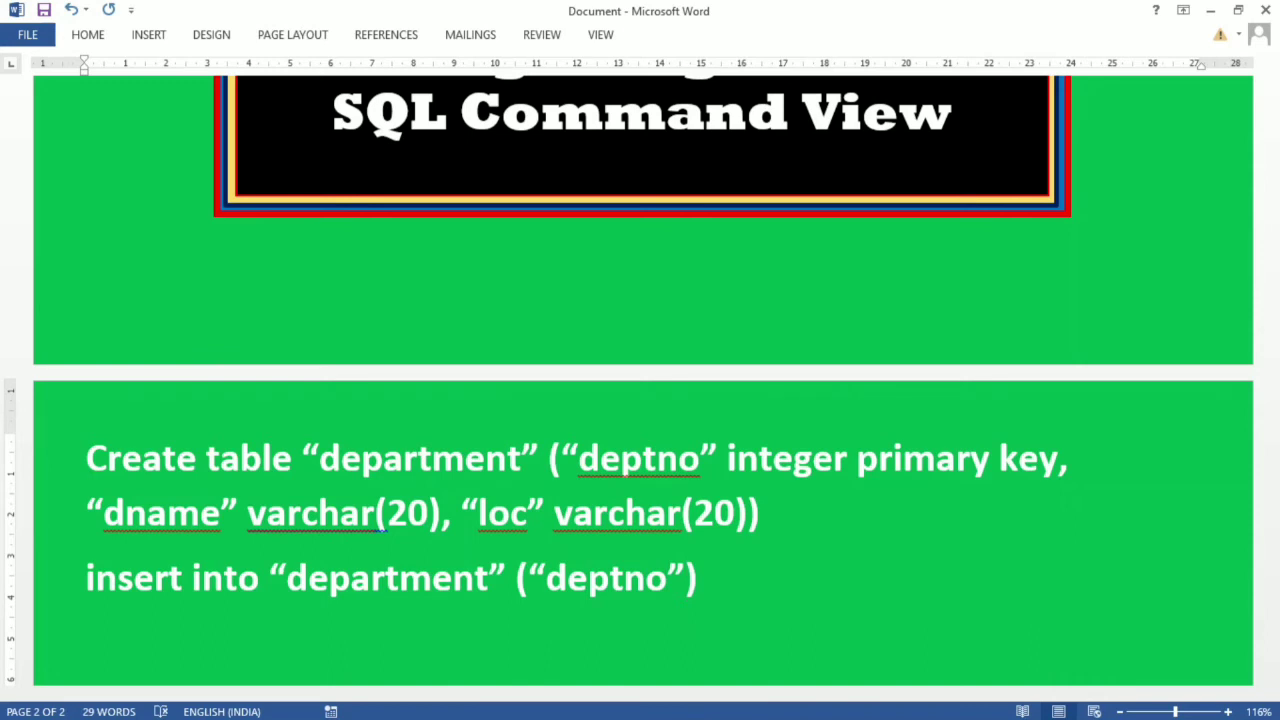
{"action": "type", "text": ","}
{"action": "type", "text": "\"\""}
{"action": "type", "text": "dnam"}
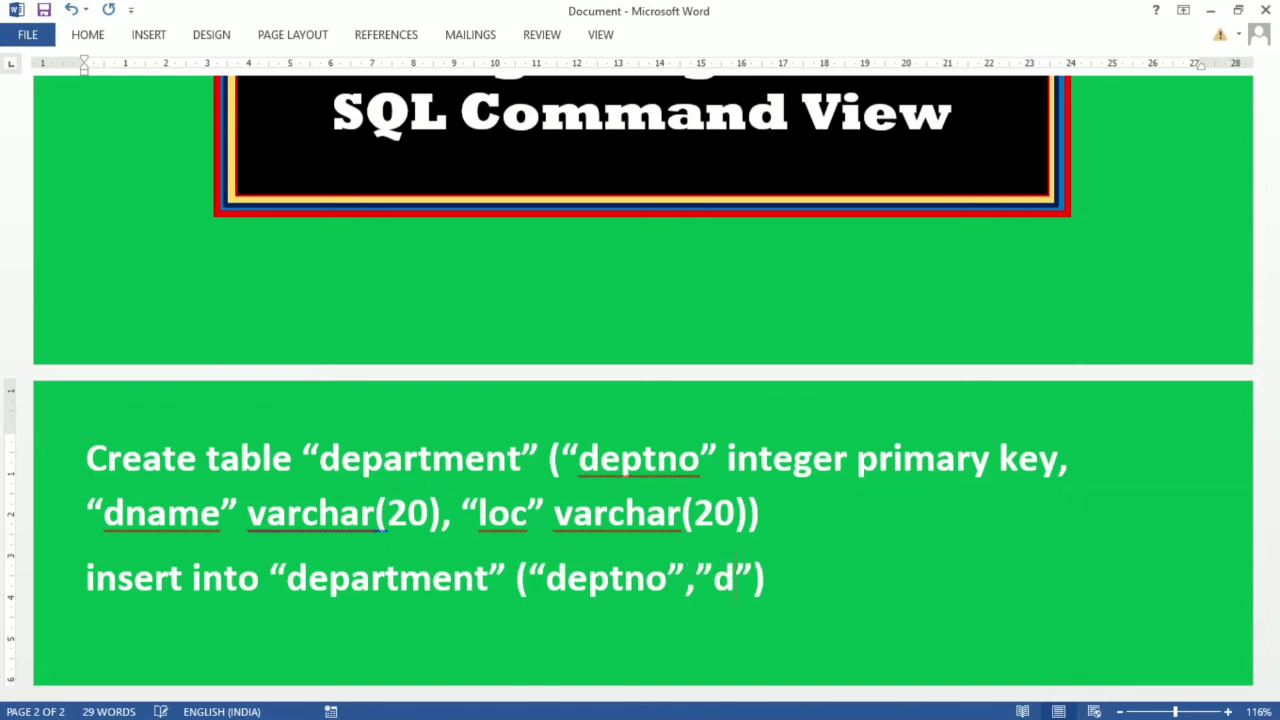
{"action": "type", "text": "e"}
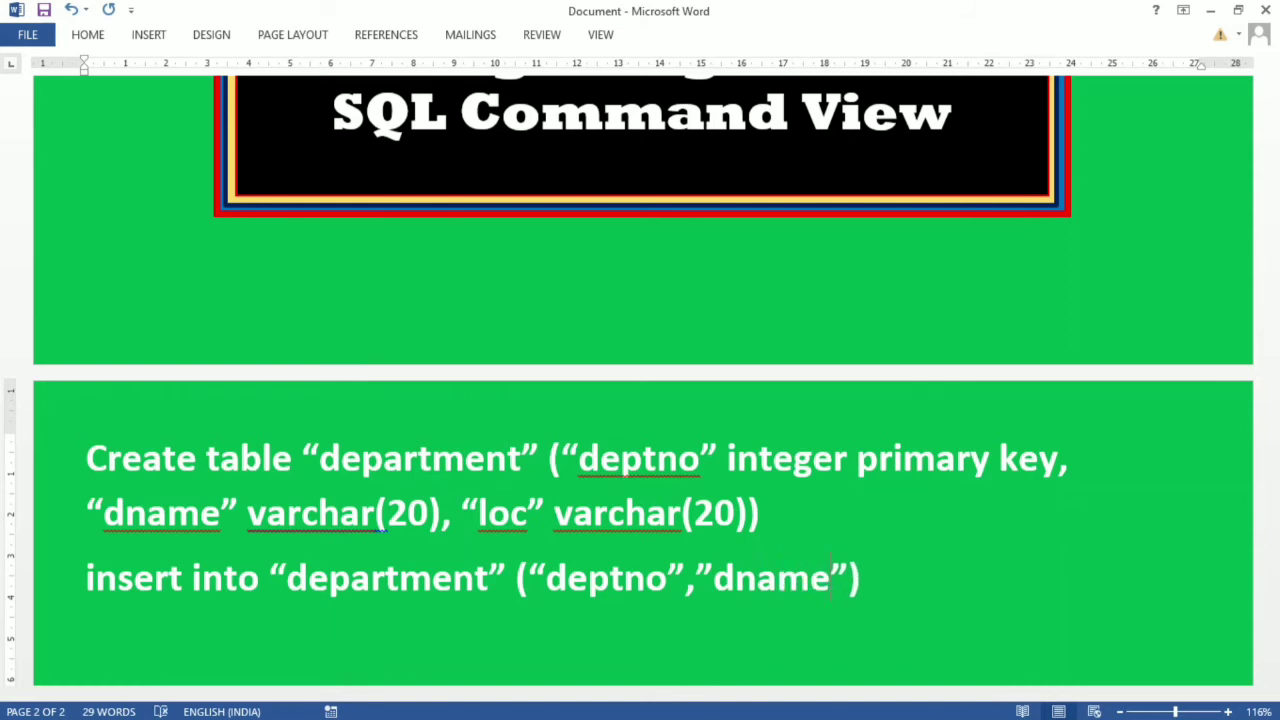
{"action": "type", "text": ",\"\""}
{"action": "type", "text": "loc”"}
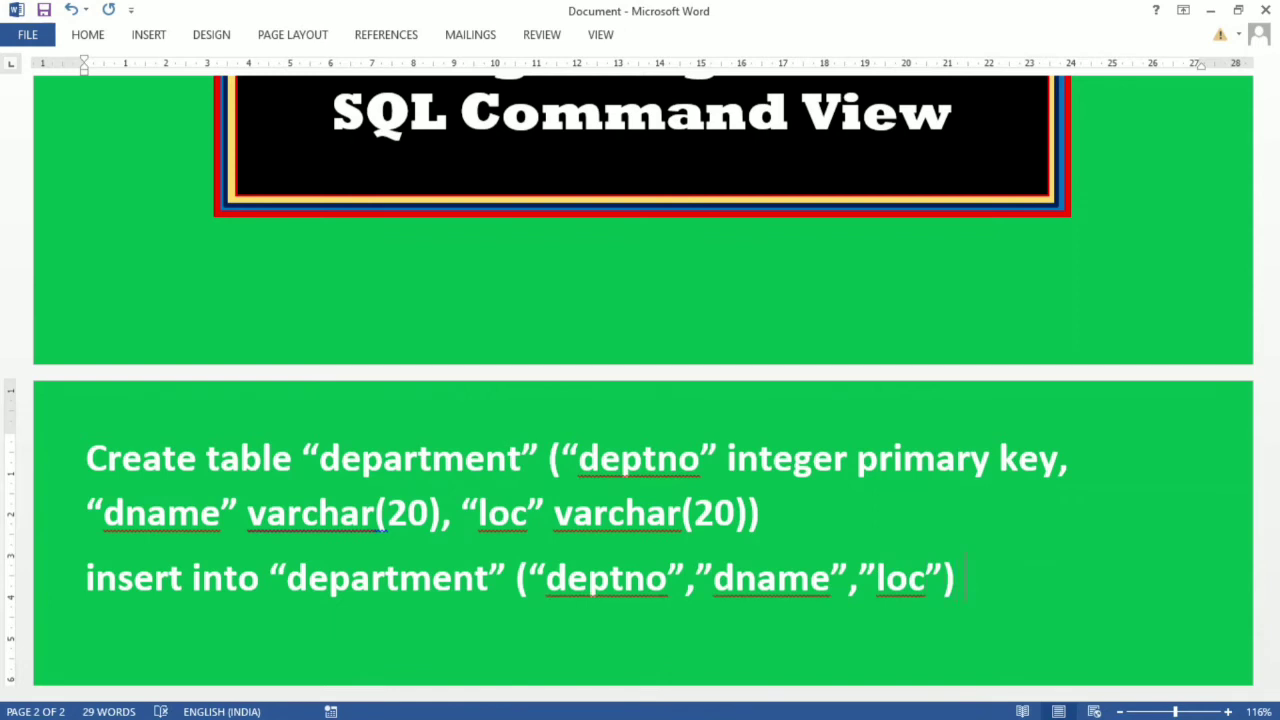
Complete the insert statement with the keyword values and the parenthesised values 40, ’HR’ and ’Bhuj’, separated by commas
{"action": "type", "text": "values"}
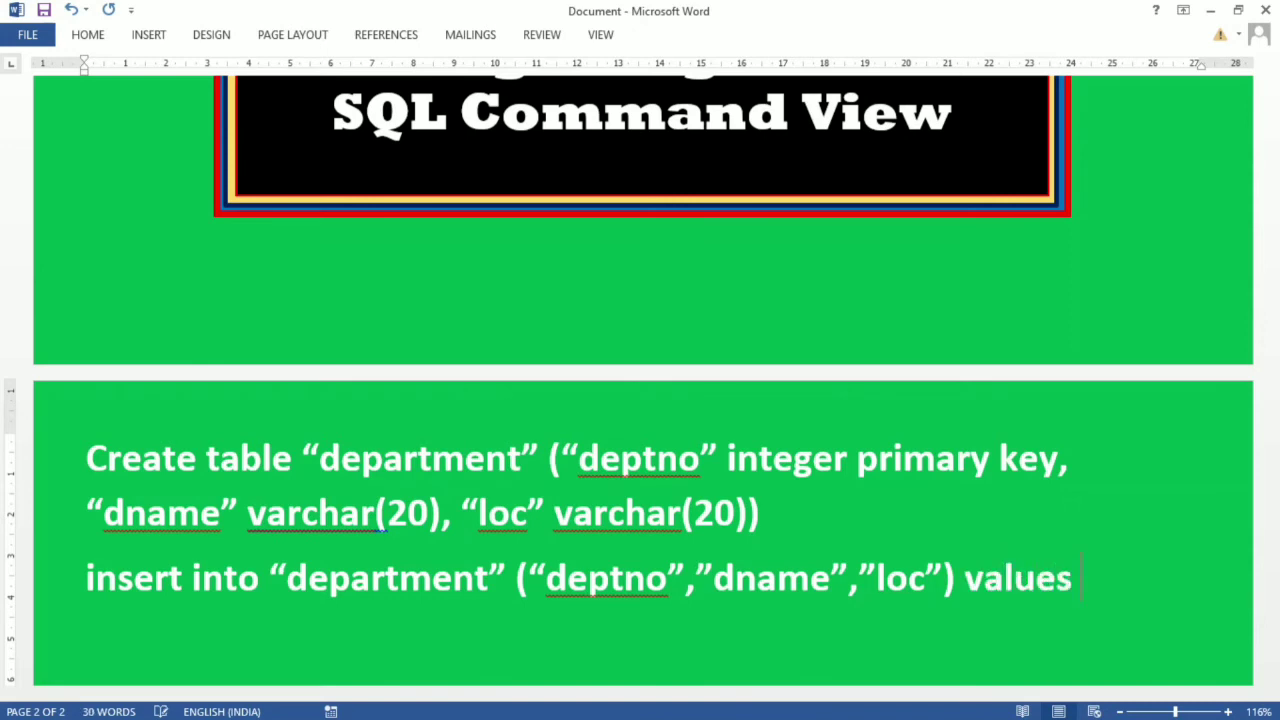
{"action": "type", "text": " ()"}
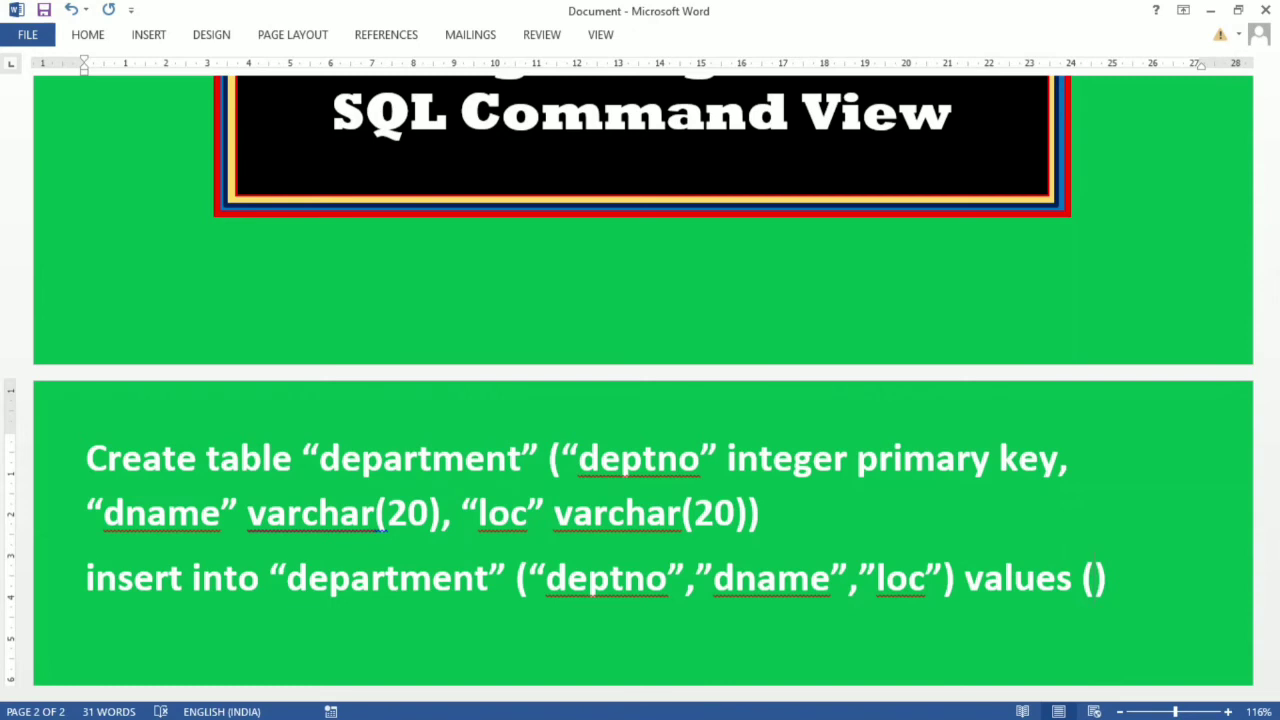
{"action": "type", "text": "40"}
{"action": "type", "text": ",''"}
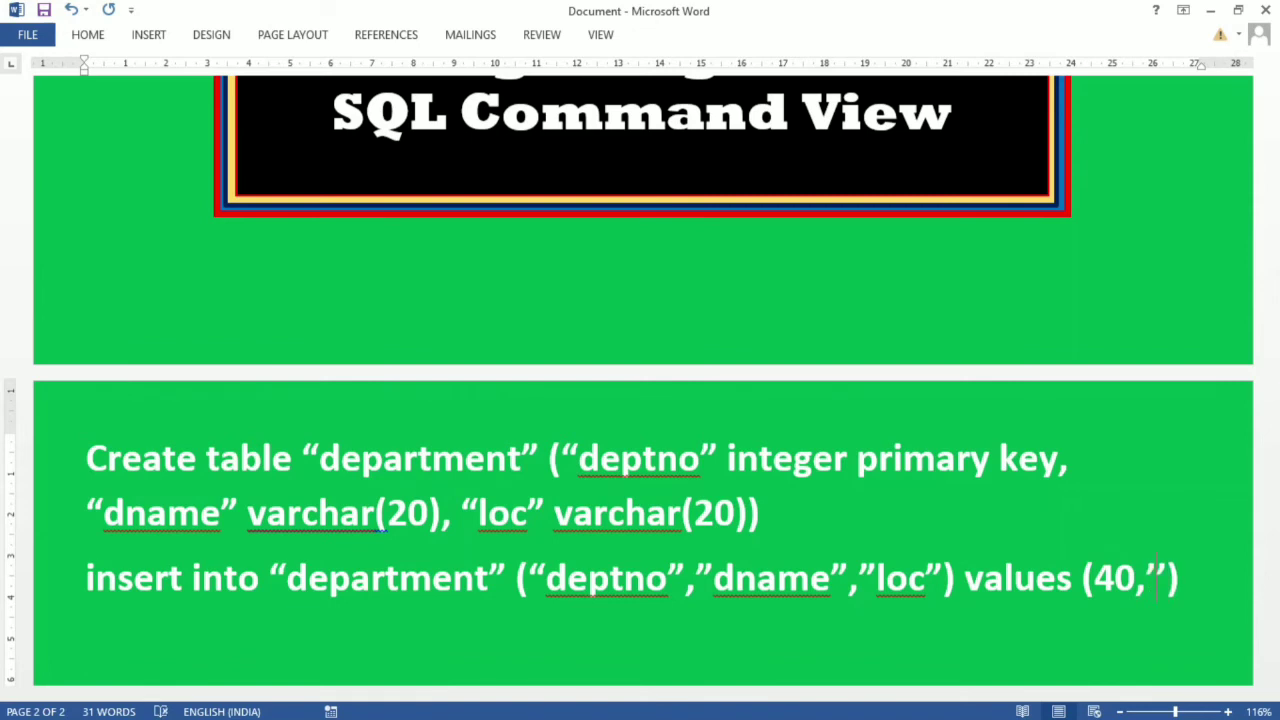
{"action": "type", "text": "HR"}
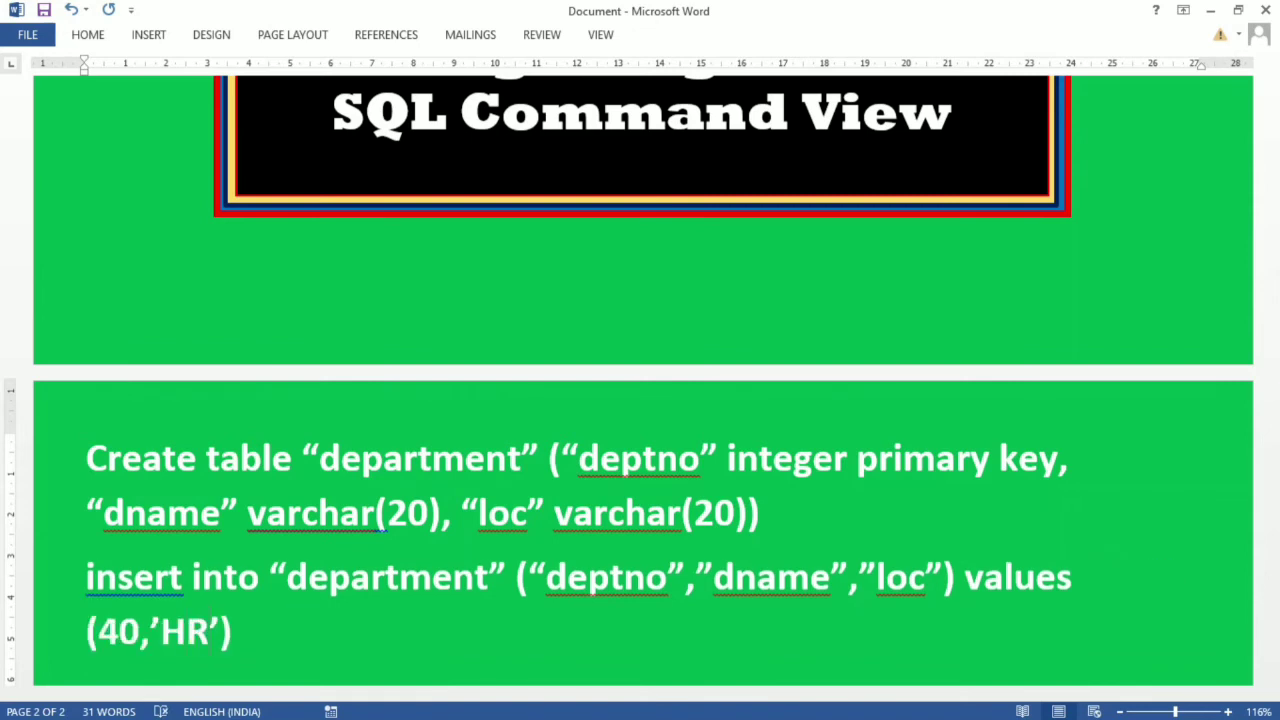
{"action": "type", "text": ",''"}
{"action": "key", "text": "Left"}
{"action": "type", "text": "B"}
{"action": "type", "text": "huj"}
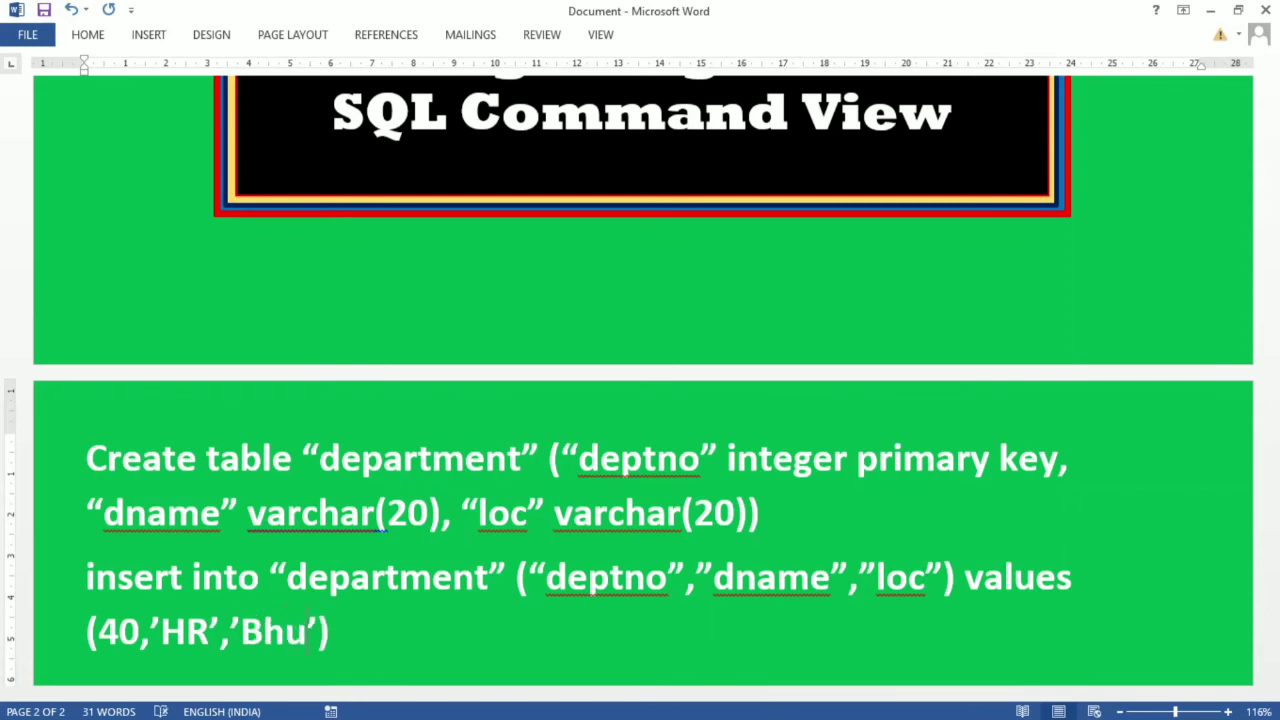
{"action": "scroll", "coordinate": [391, 580], "scroll_direction": "down", "scroll_amount": 2}
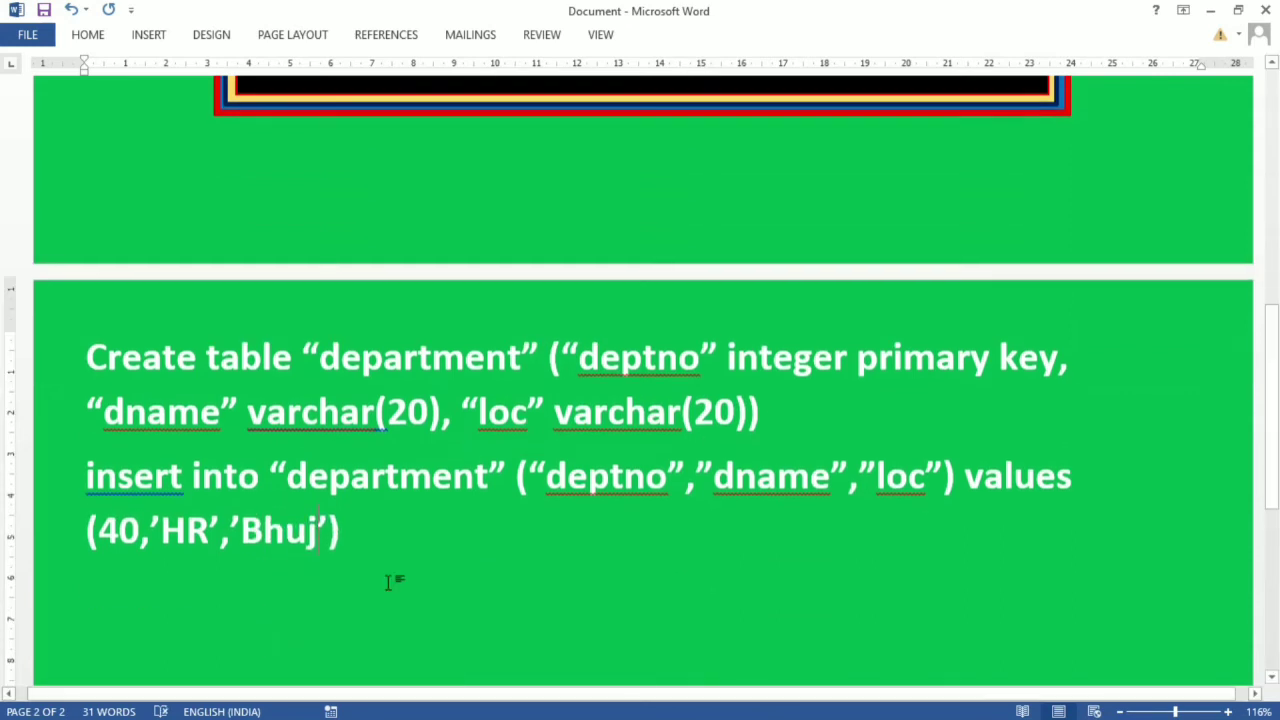